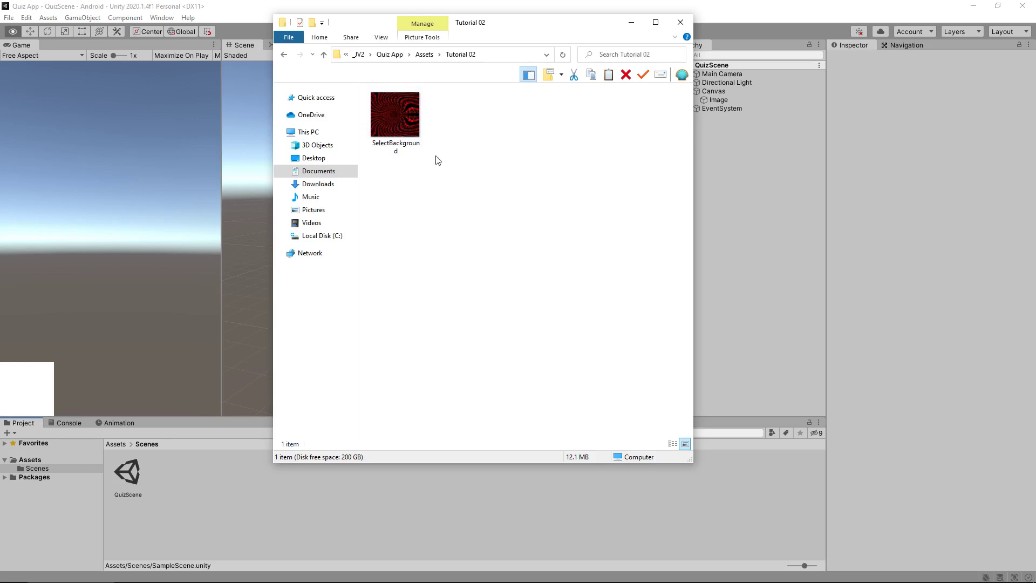
- Import the SelectBackground image from File Explorer into Unity's Scenes folder
click(398, 110)
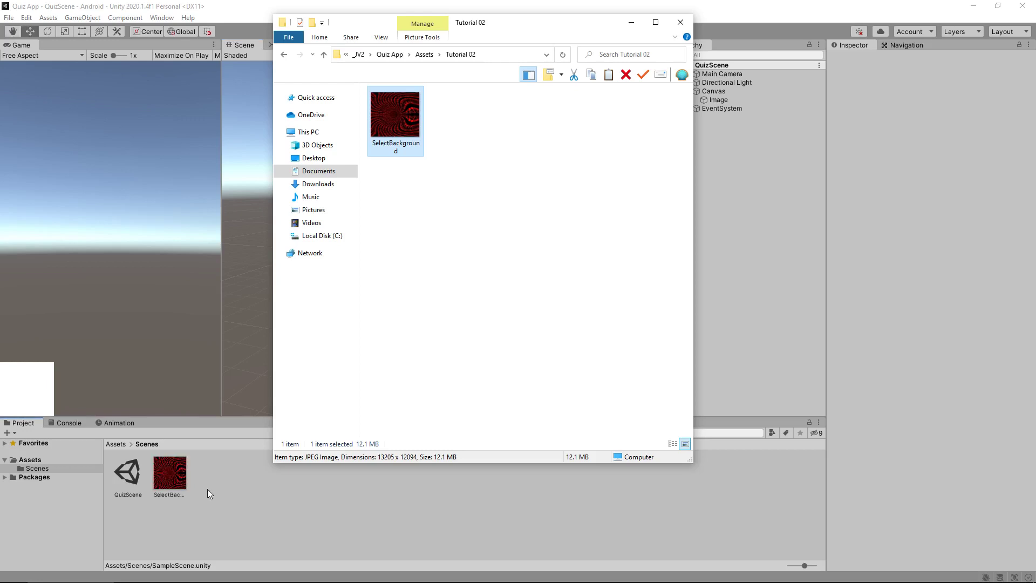
click(218, 490)
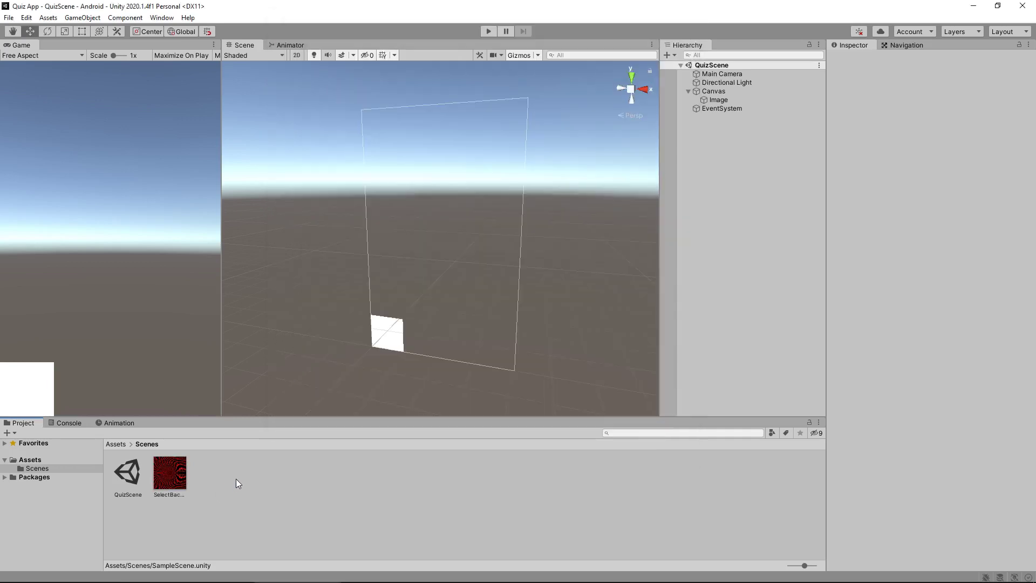
- Create a new folder named Textures in the Assets root
click(180, 468)
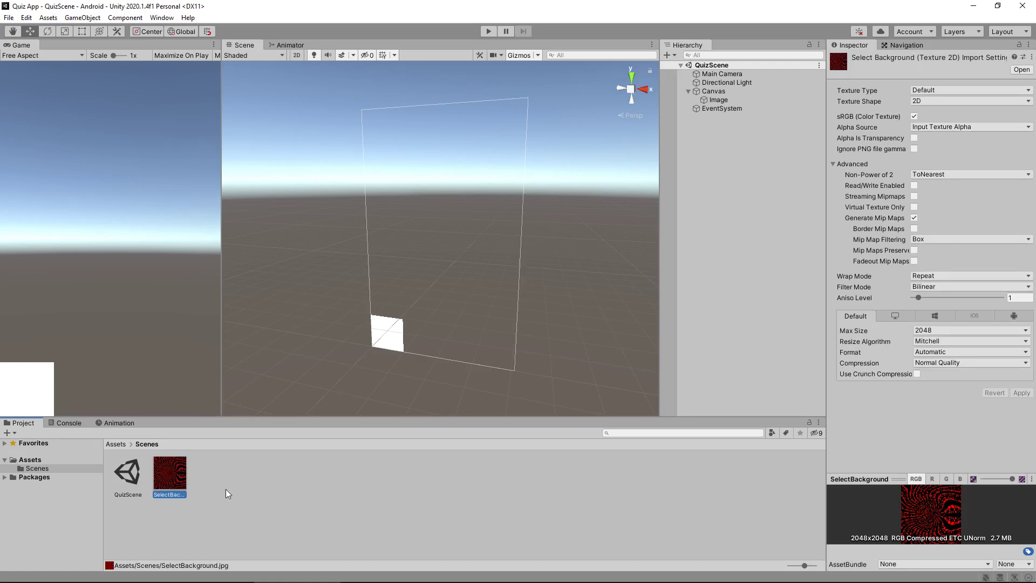
click(36, 469)
click(33, 462)
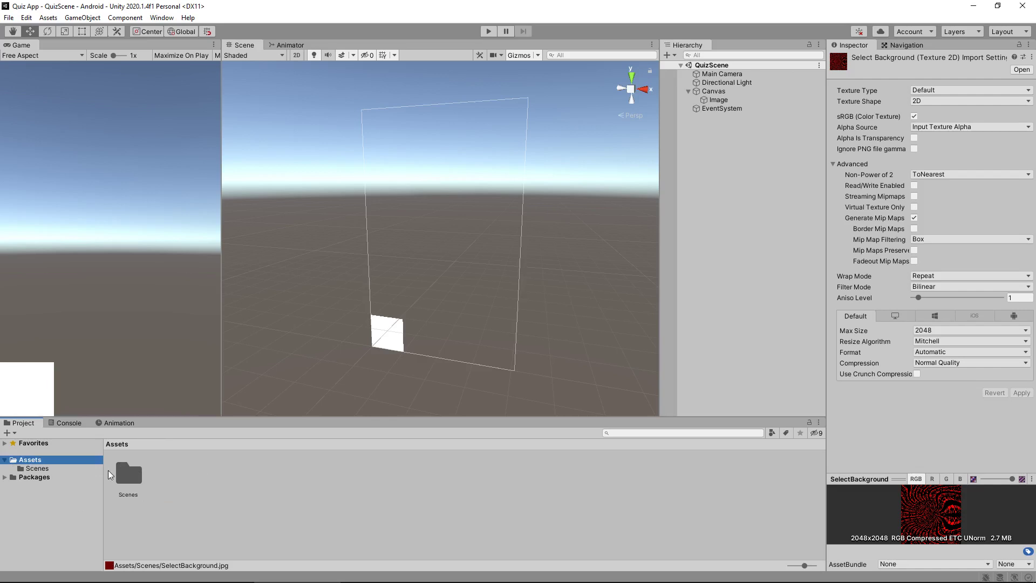
right_click(184, 480)
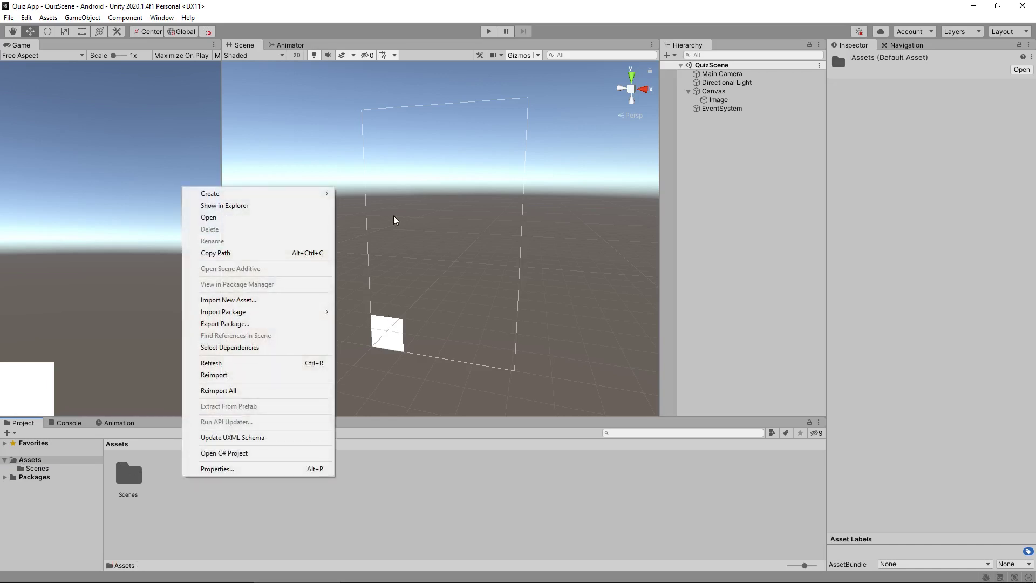
mouse_move(317, 193)
click(392, 154)
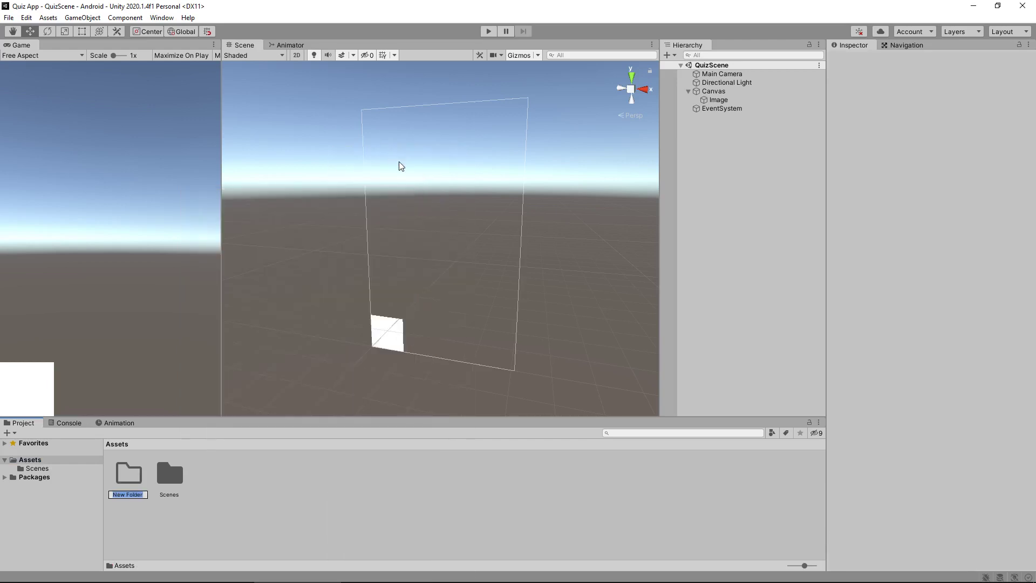
text(Textures)
key(Return)
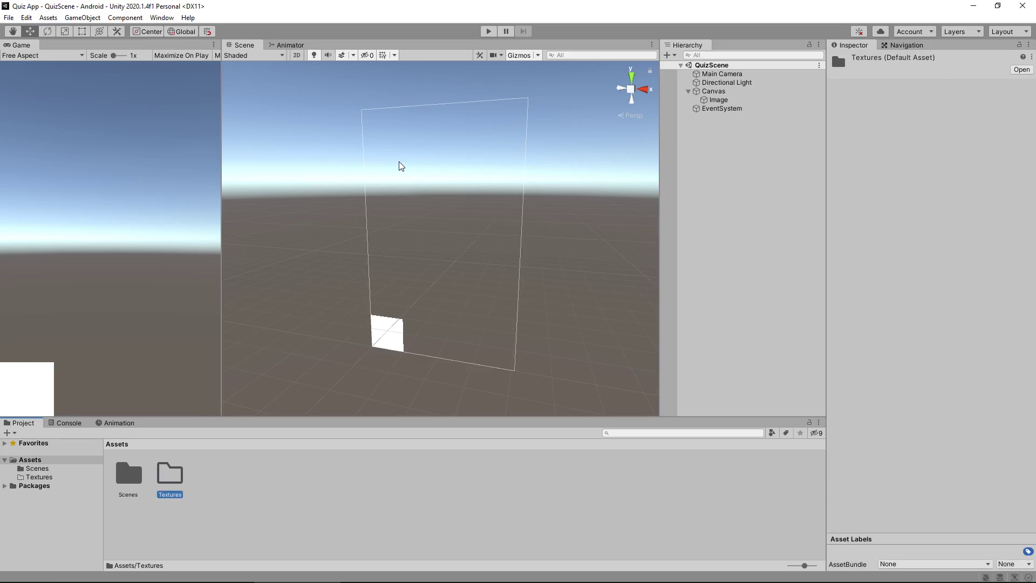
key(Return)
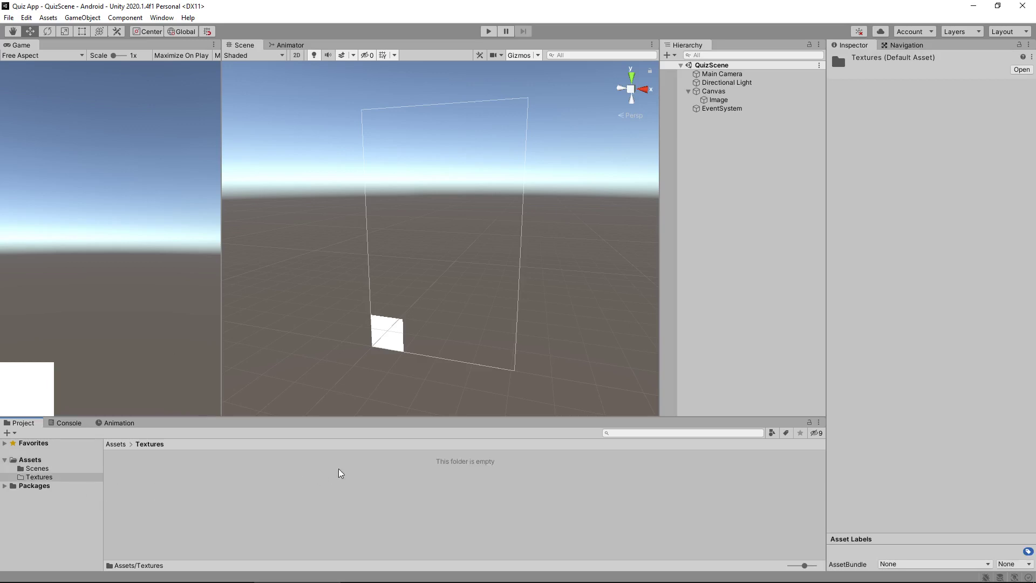
- Move SelectBackground from the Scenes folder into the Textures folder
click(207, 490)
click(33, 469)
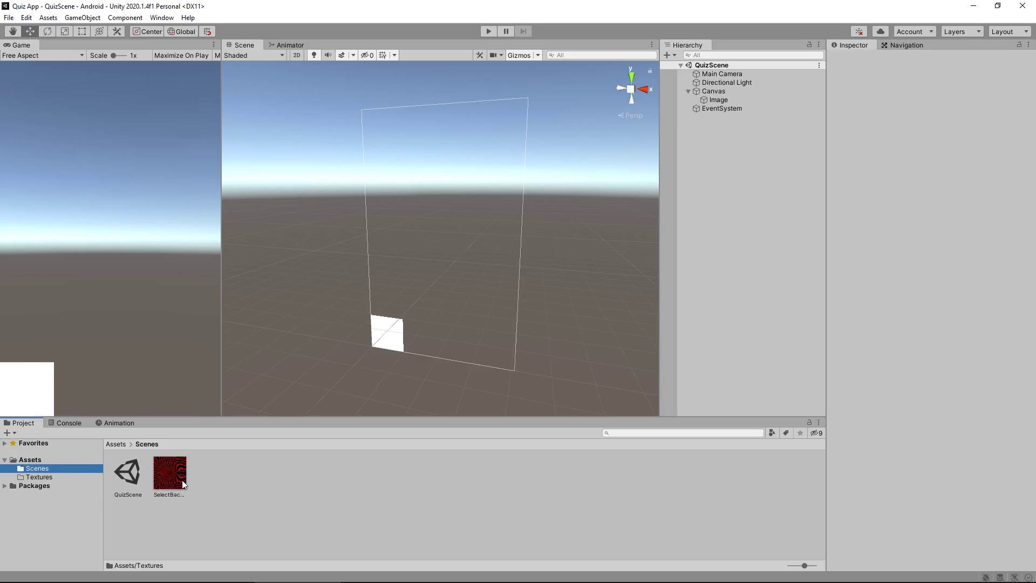
drag(174, 486, 40, 480)
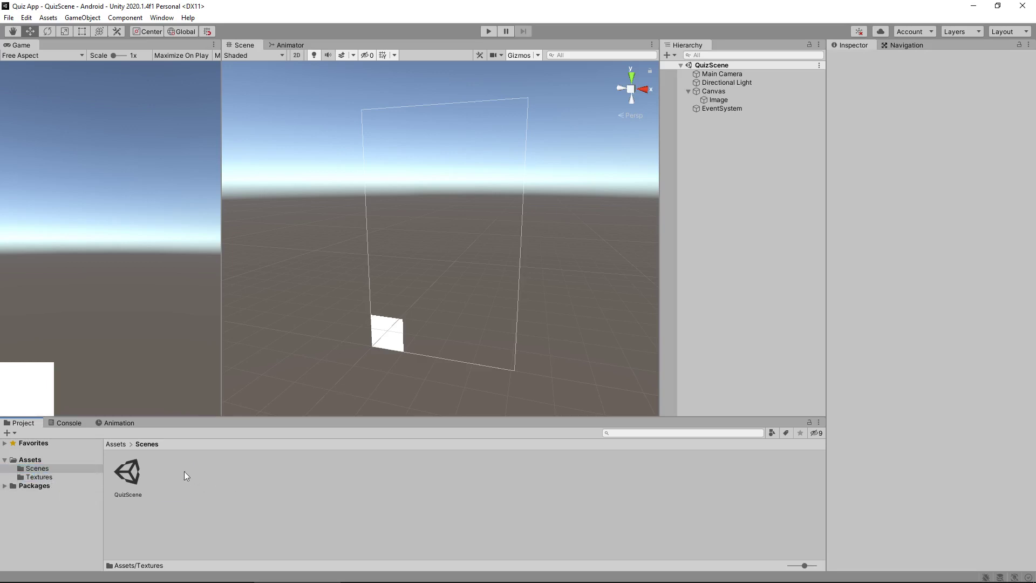
click(38, 478)
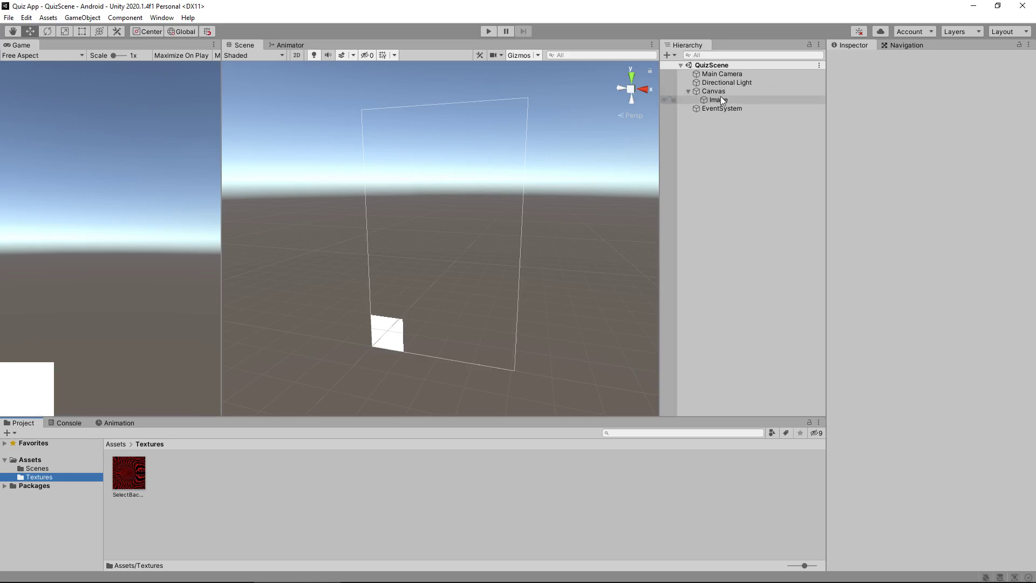
- Select the SelectBackground texture in Textures to view its import settings
click(82, 18)
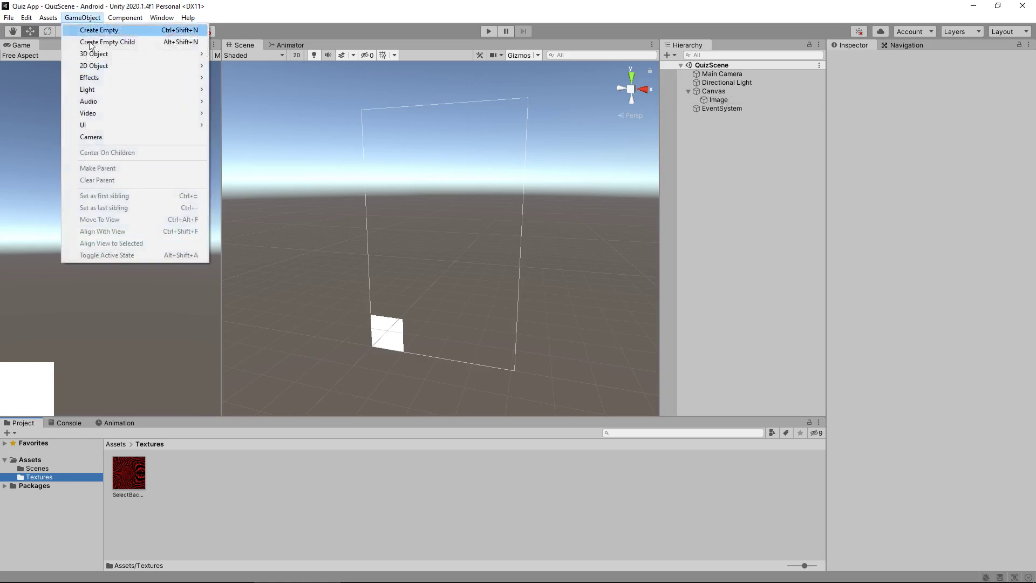
mouse_move(119, 125)
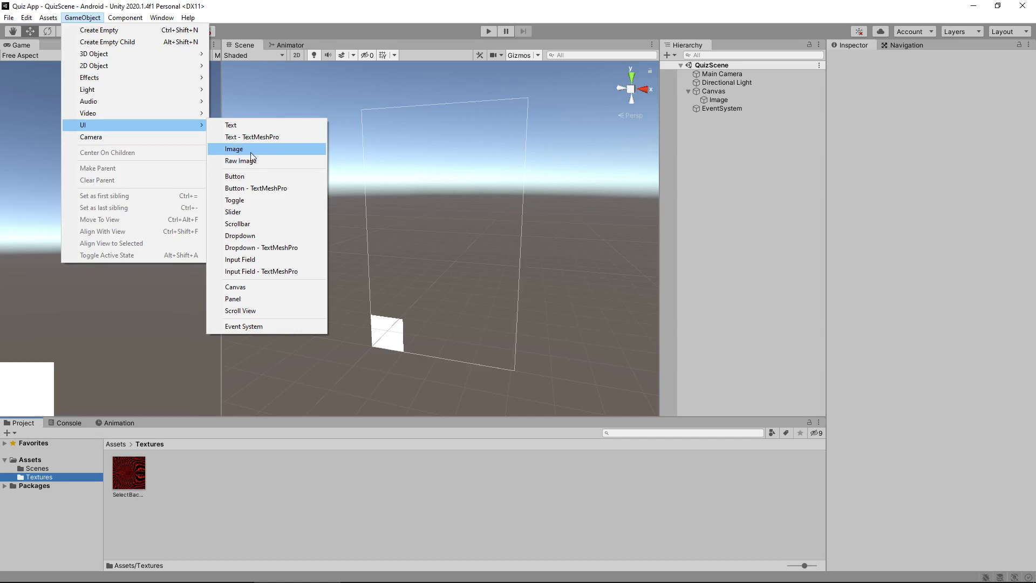
click(134, 474)
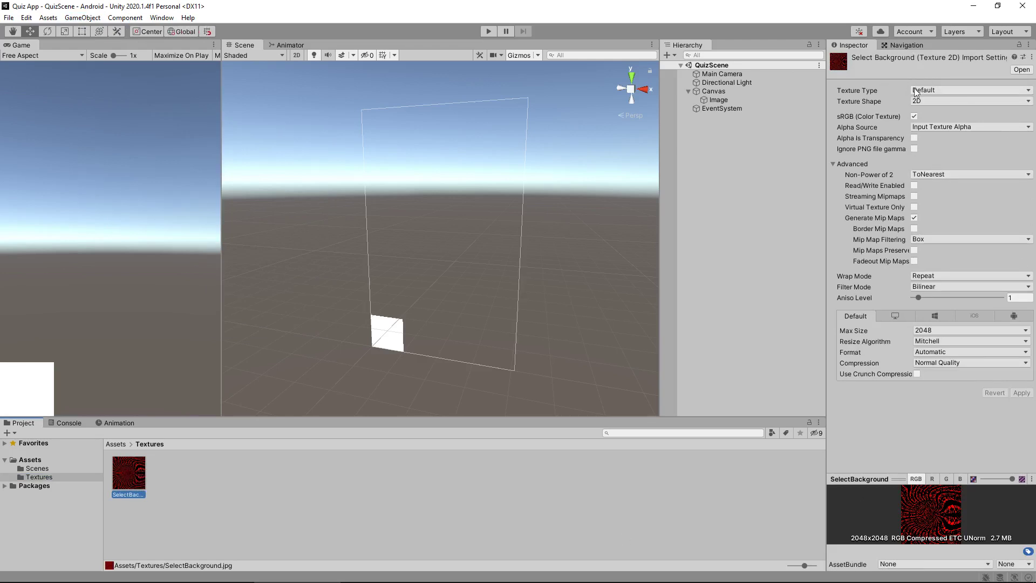
- Set SelectBackground's Texture Type to Sprite (2D and UI) and apply it
click(950, 89)
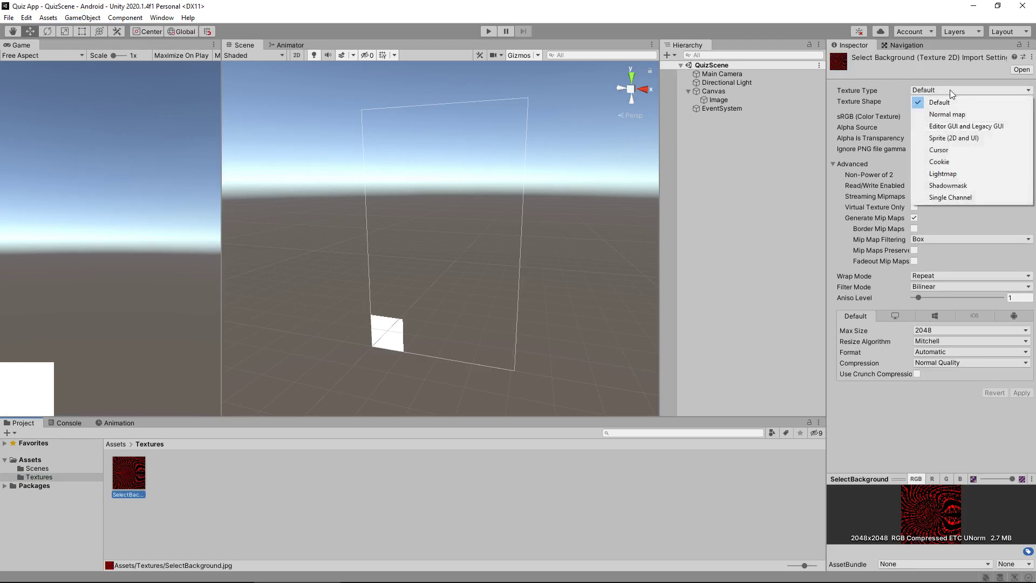
click(942, 141)
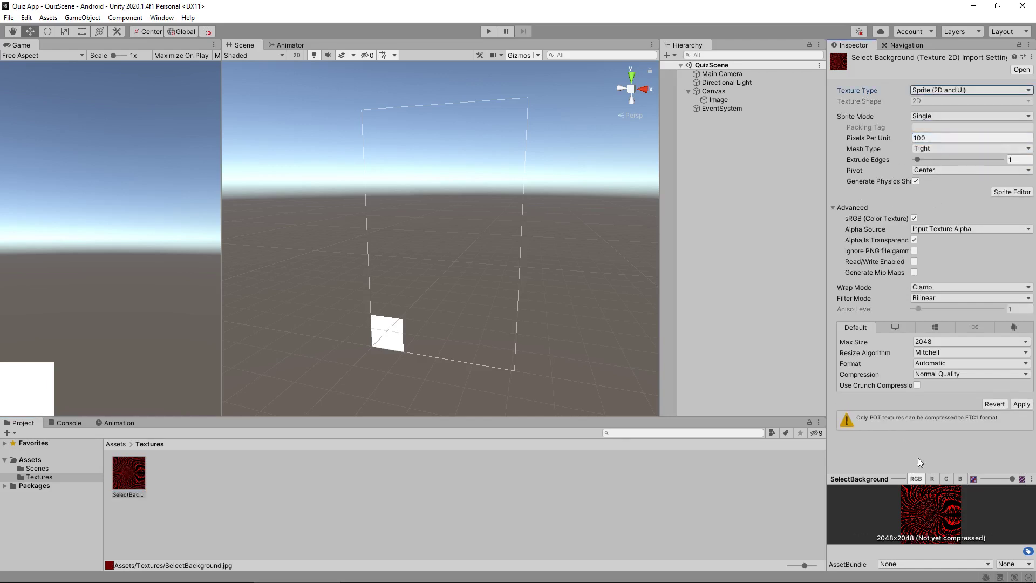
click(1021, 405)
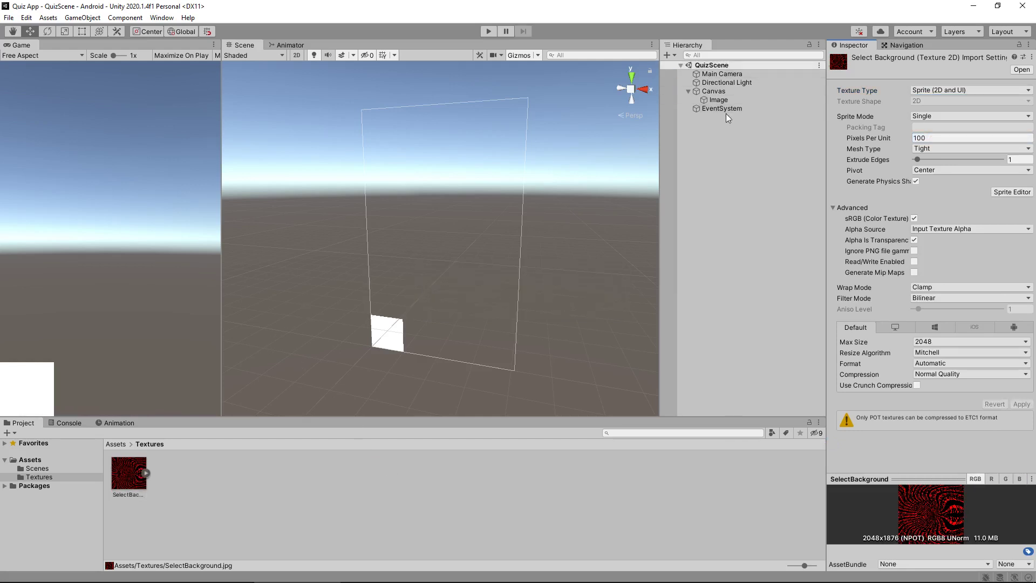
click(720, 100)
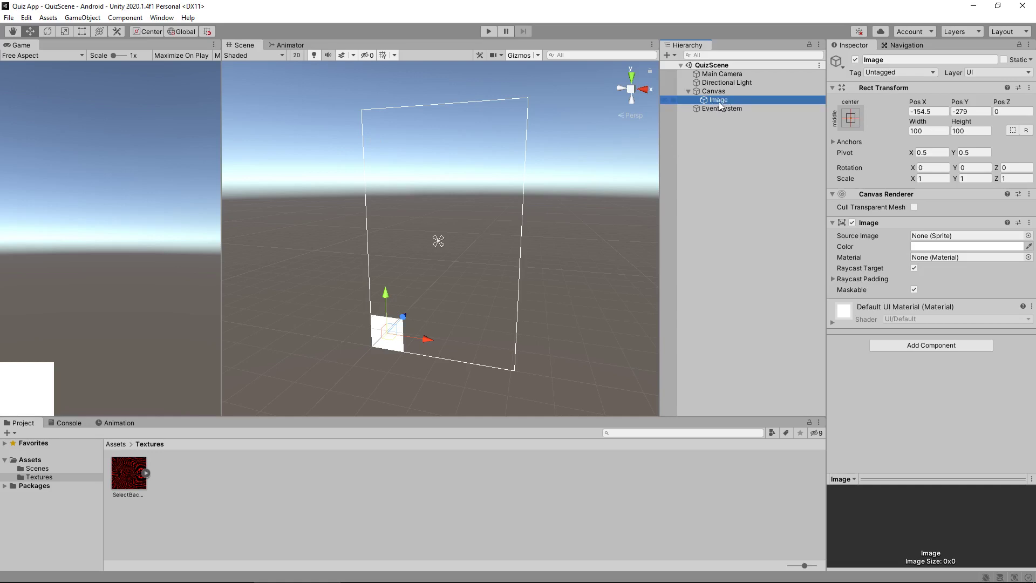
- Assign SelectBackground as the Canvas Image's Source Image
drag(126, 472, 956, 240)
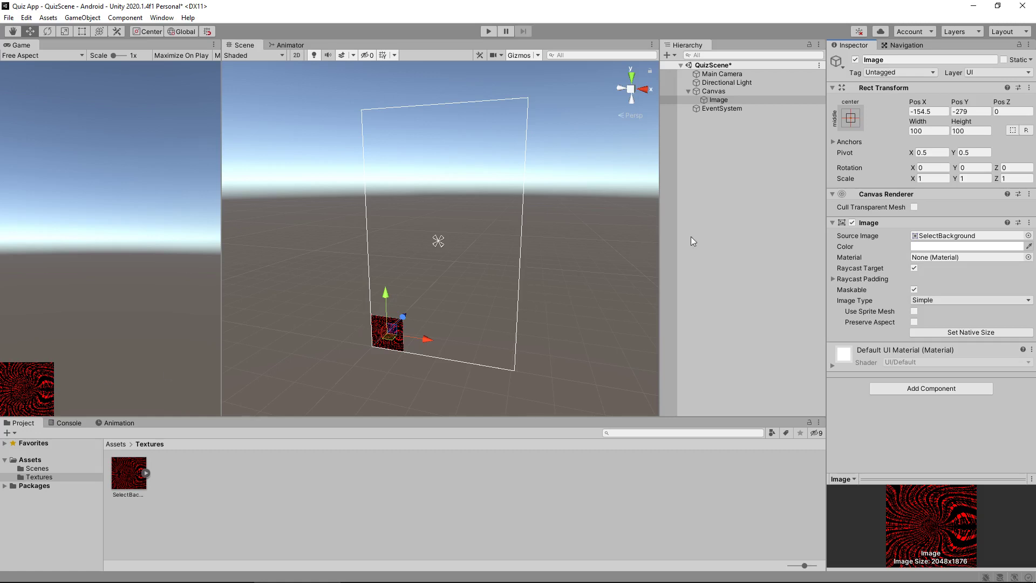
- Centre the background Image at Pos X 0 and Pos Y 0
click(852, 117)
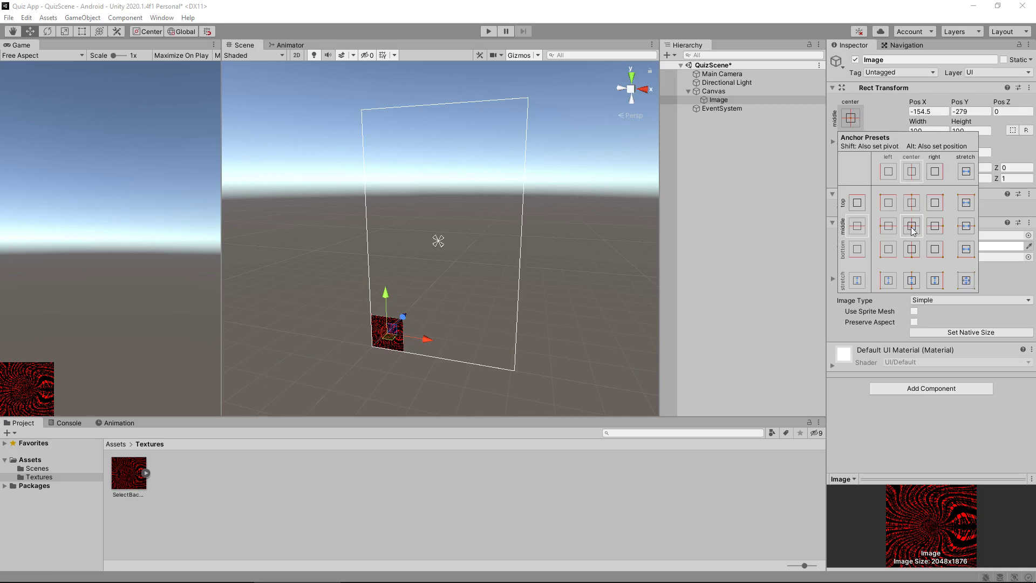
click(939, 112)
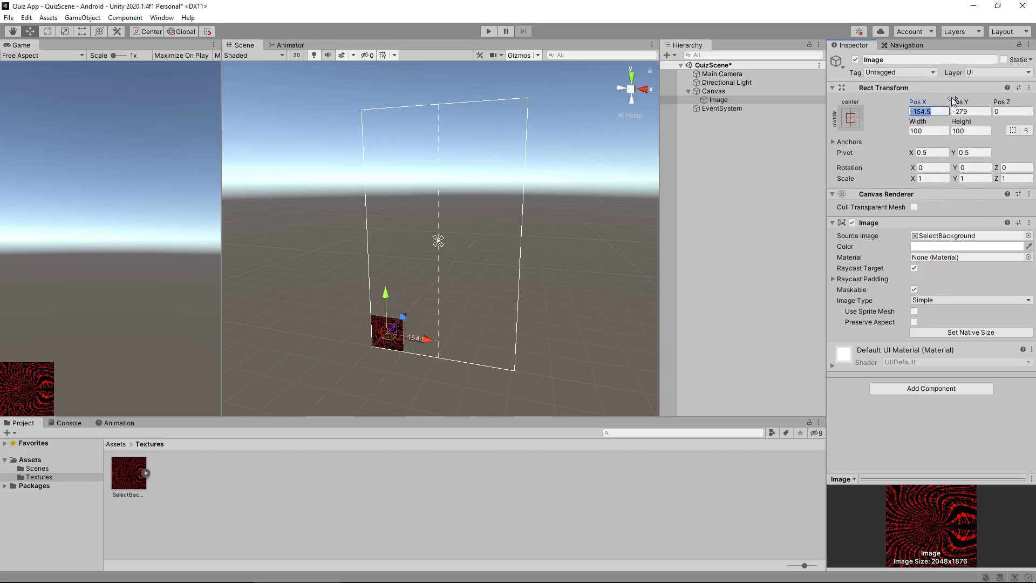
text(0)
click(979, 111)
text(0)
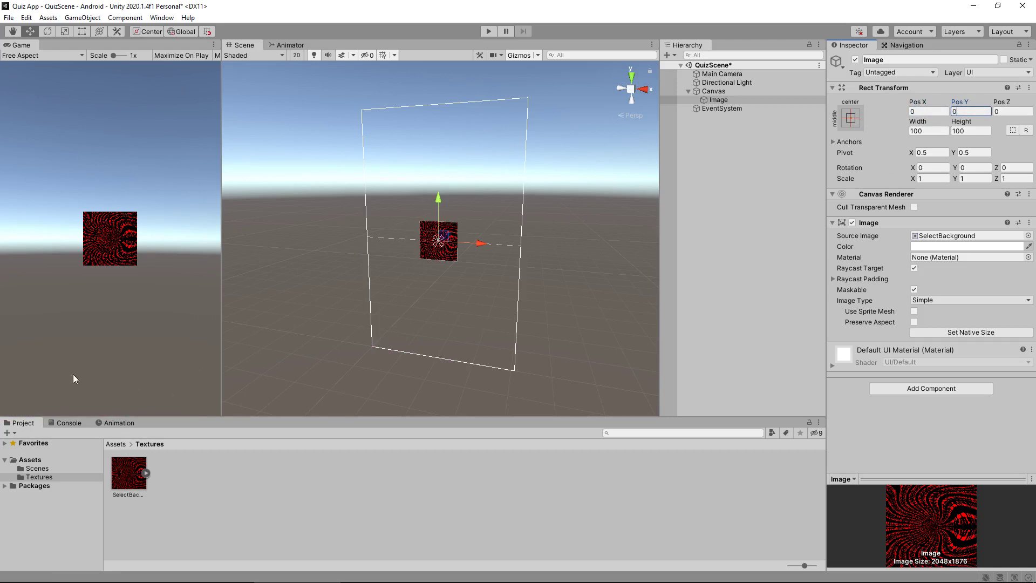
- Size the background Image to 1000 wide by 1000 tall
click(932, 131)
text(250)
click(978, 130)
text(1000)
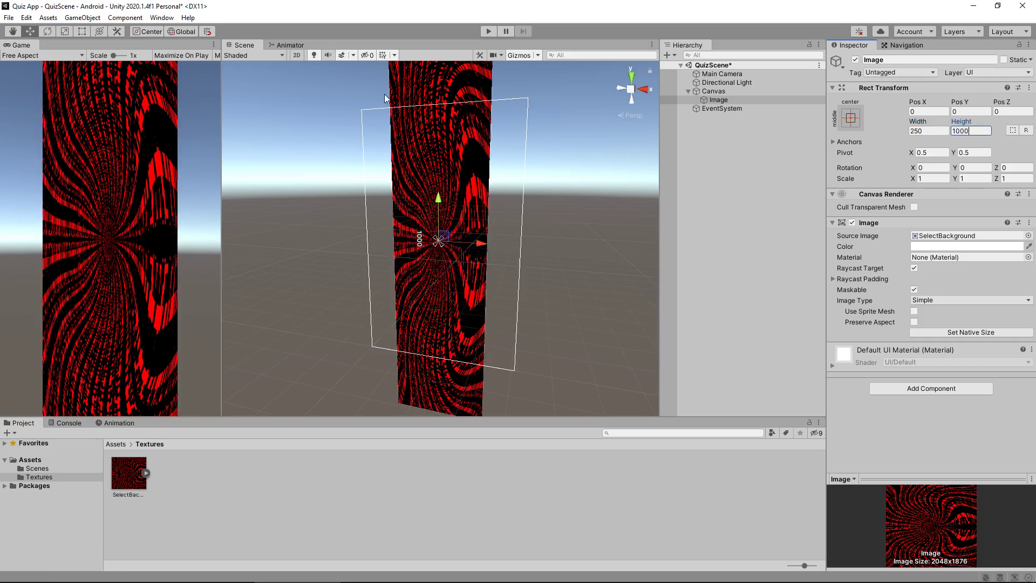
scroll(422, 147, down, 2)
scroll(416, 152, down, 1)
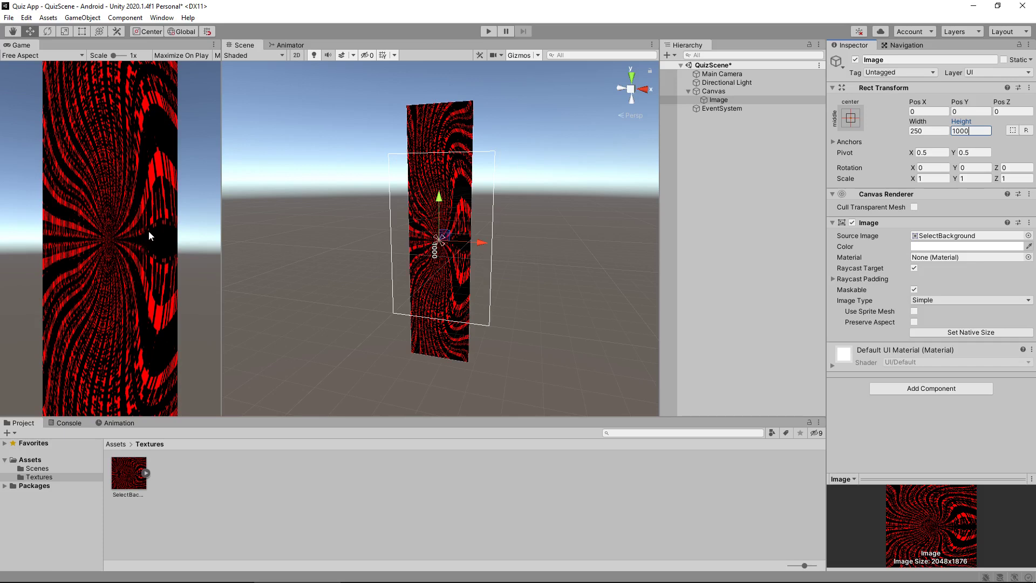
click(938, 130)
text(100)
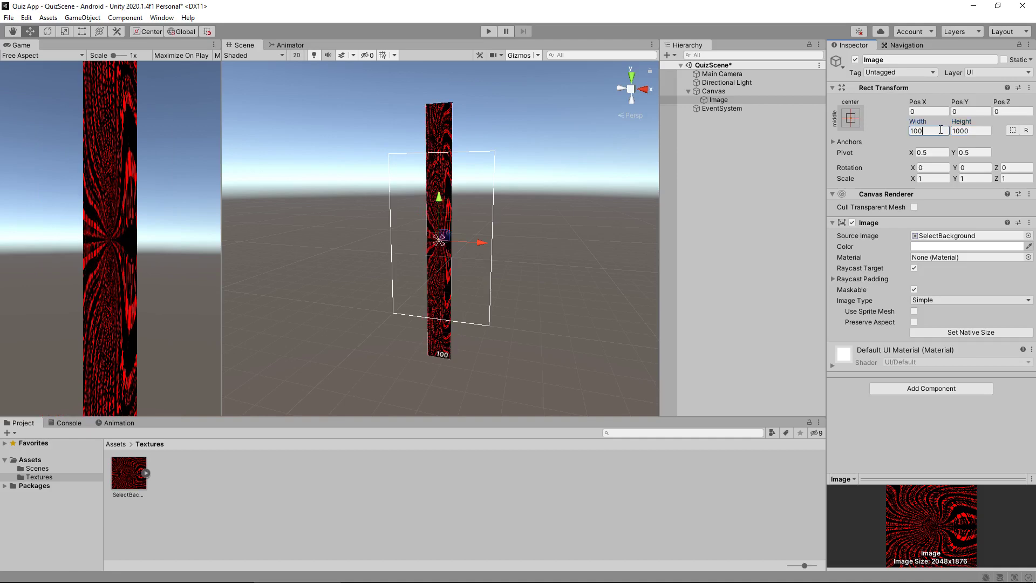
text(0)
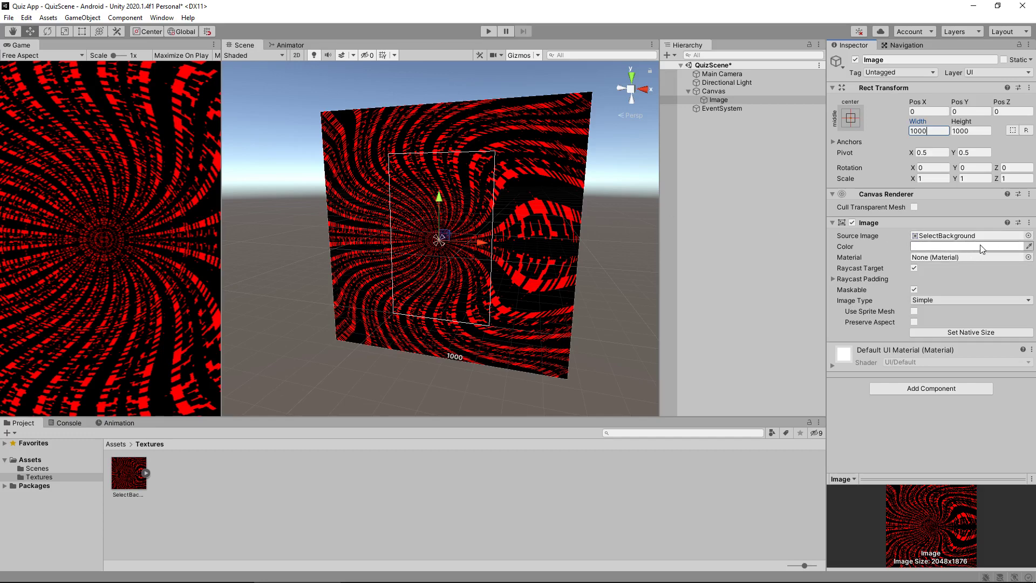
- Tint the background Image dark grey 494949 at full alpha 255
click(954, 246)
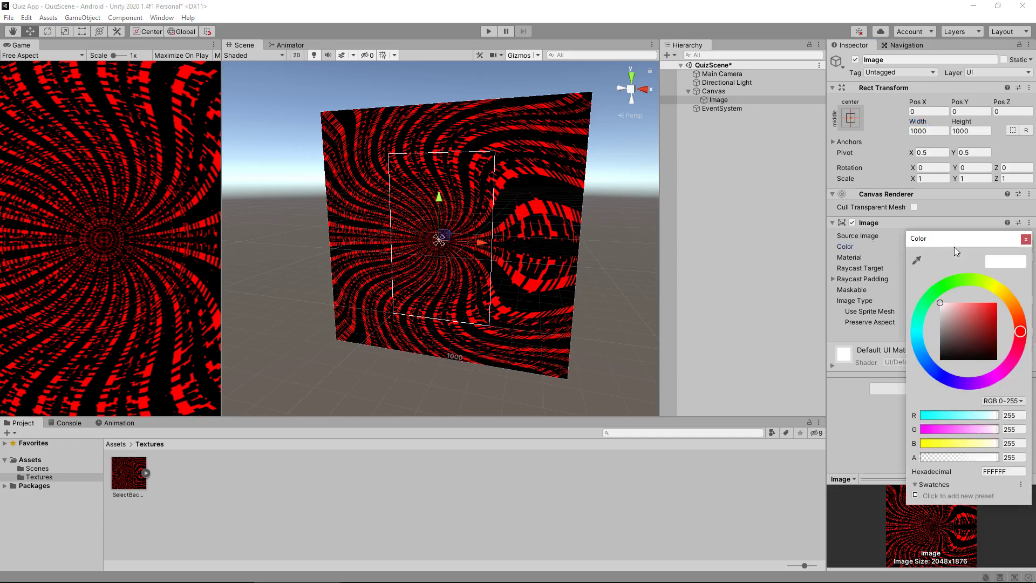
mouse_move(966, 322)
mouse_down()
mouse_move(1006, 296)
mouse_move(963, 341)
mouse_move(1004, 373)
mouse_up()
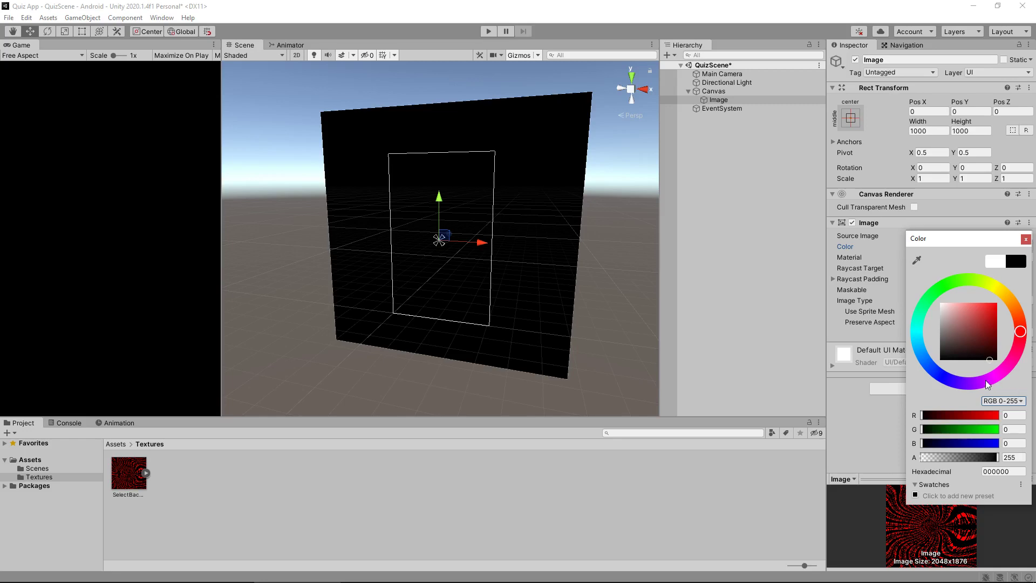
mouse_move(972, 338)
mouse_down()
mouse_move(945, 346)
mouse_move(937, 293)
mouse_up()
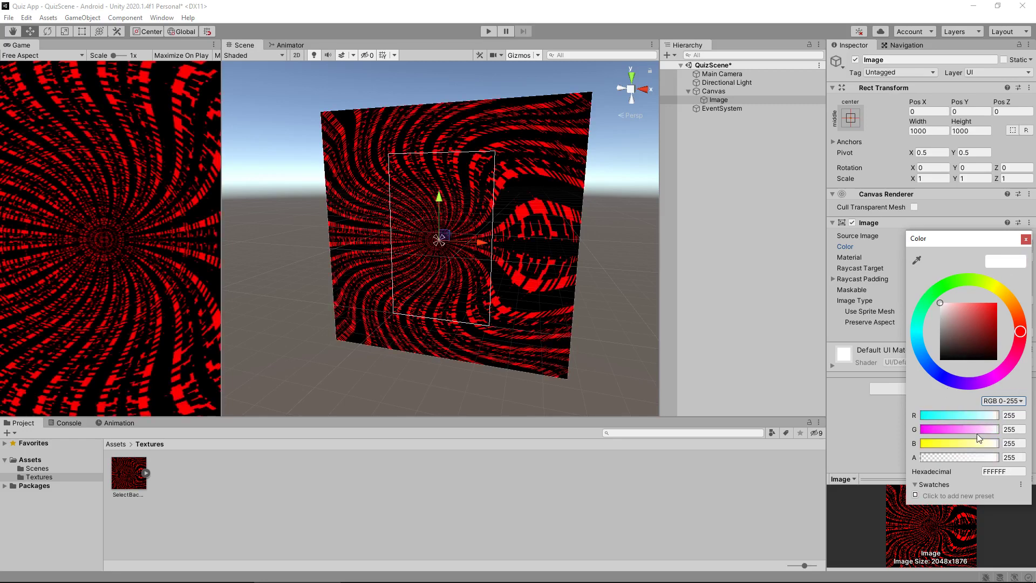
mouse_move(990, 458)
mouse_down()
mouse_move(940, 460)
mouse_move(954, 460)
mouse_up()
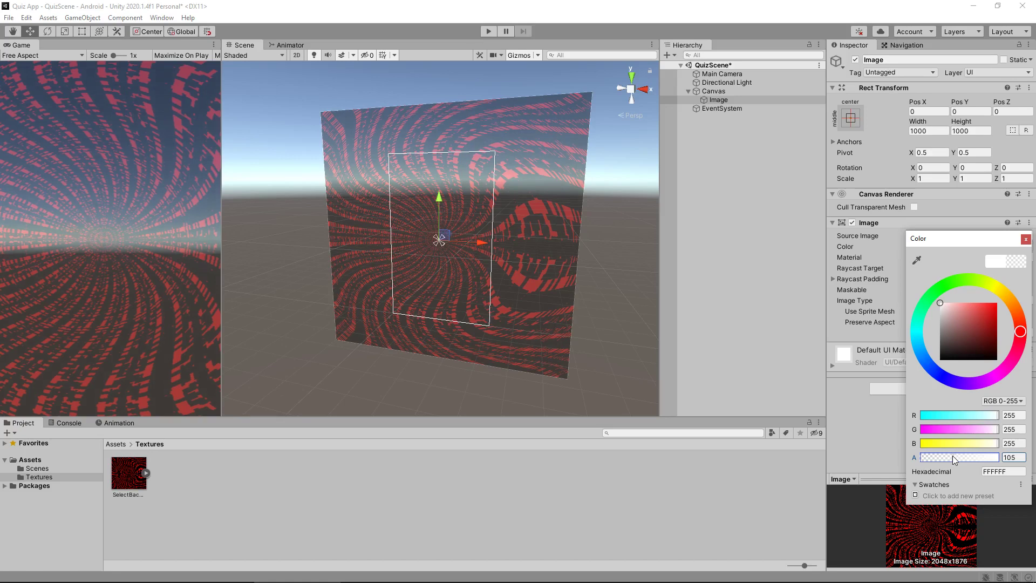
drag(953, 456, 964, 457)
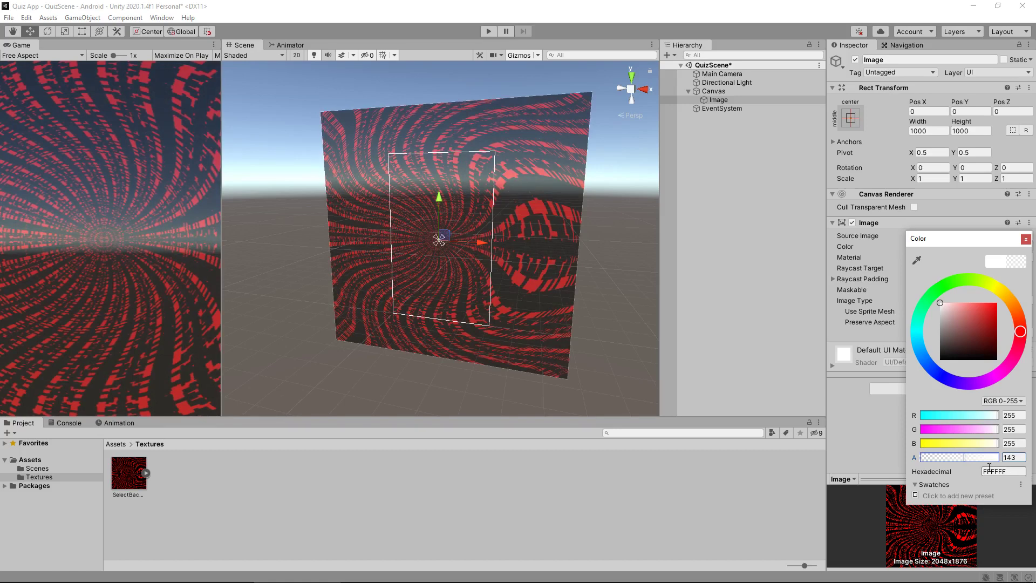
drag(975, 457, 1007, 463)
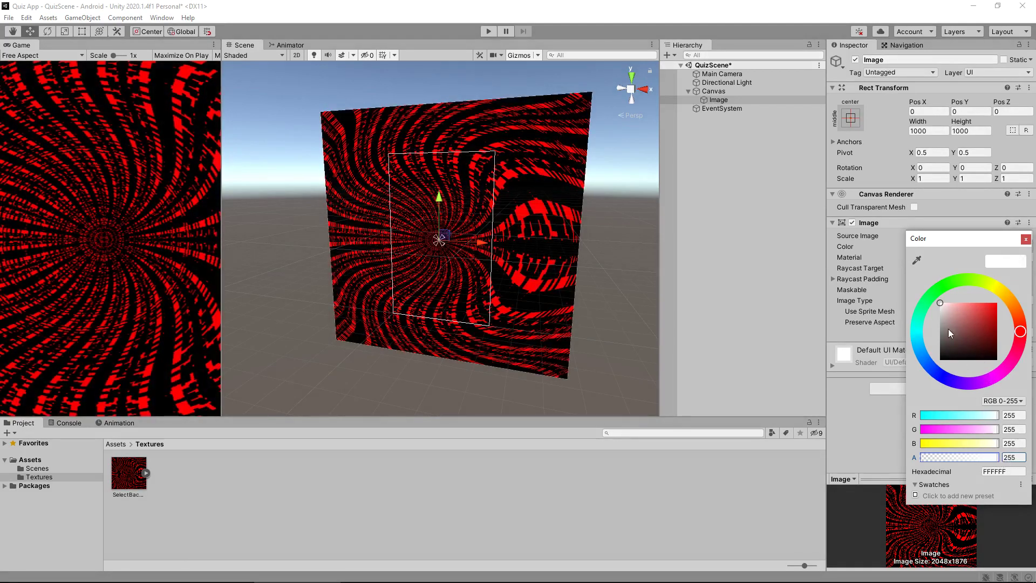
drag(944, 325, 924, 344)
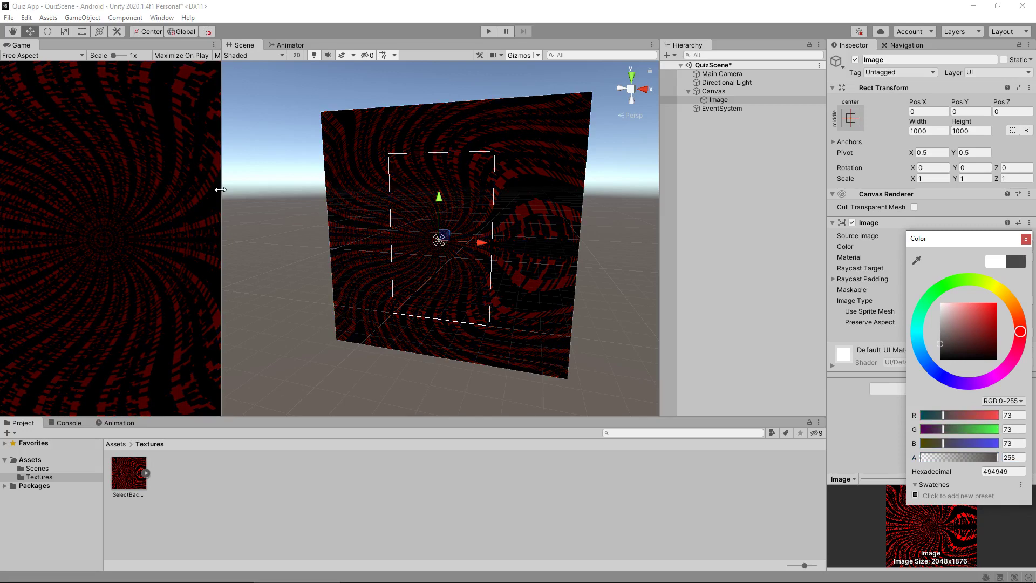
click(256, 216)
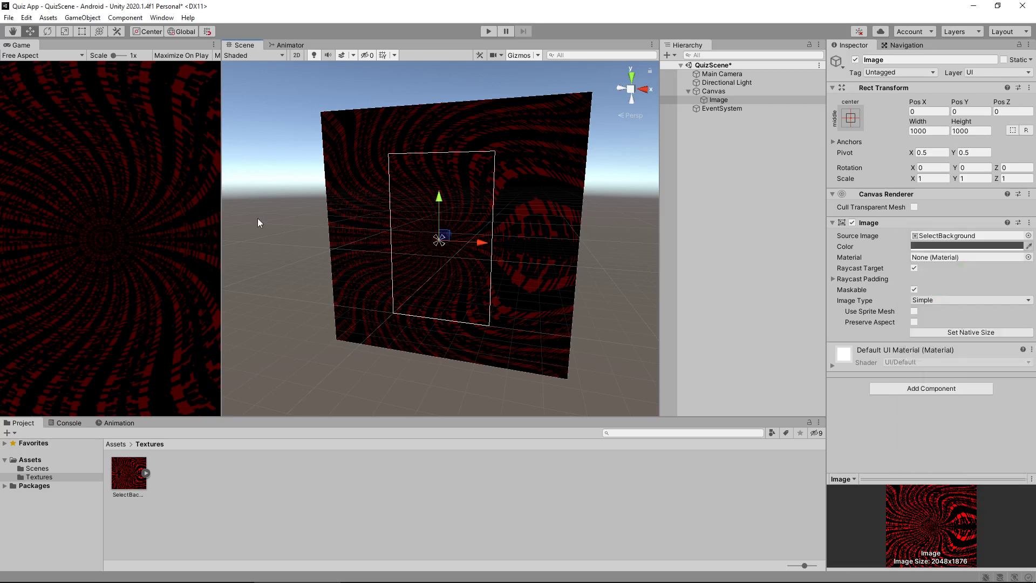
- Add a UI Text object under the Canvas via GameObject > UI > Text
click(259, 221)
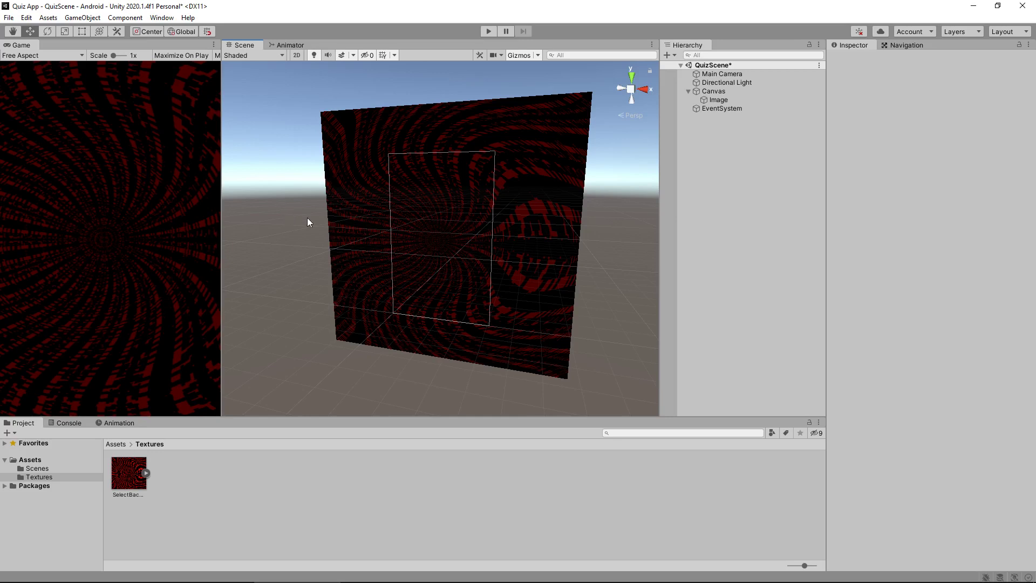
click(89, 19)
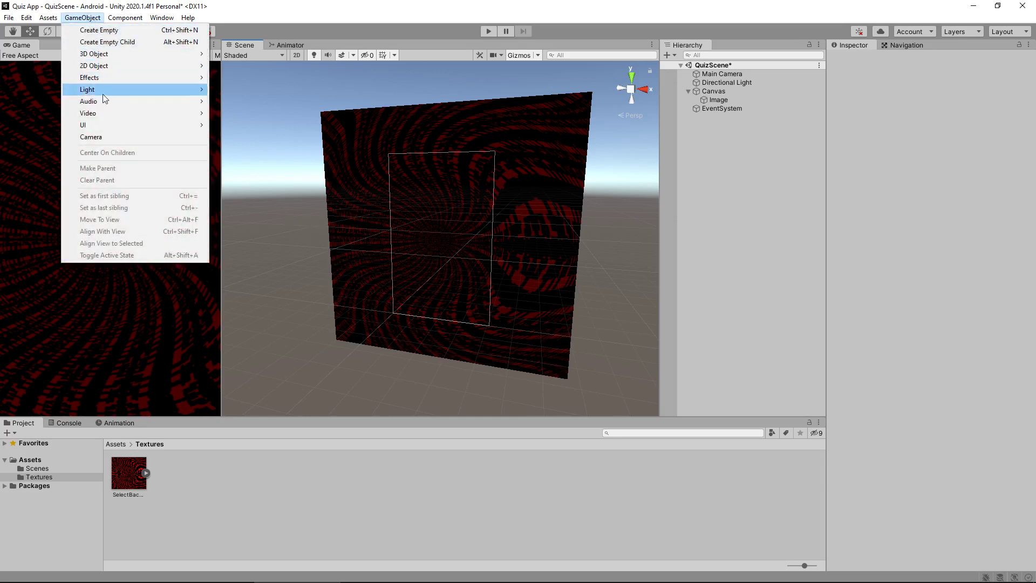
mouse_move(104, 126)
key(Escape)
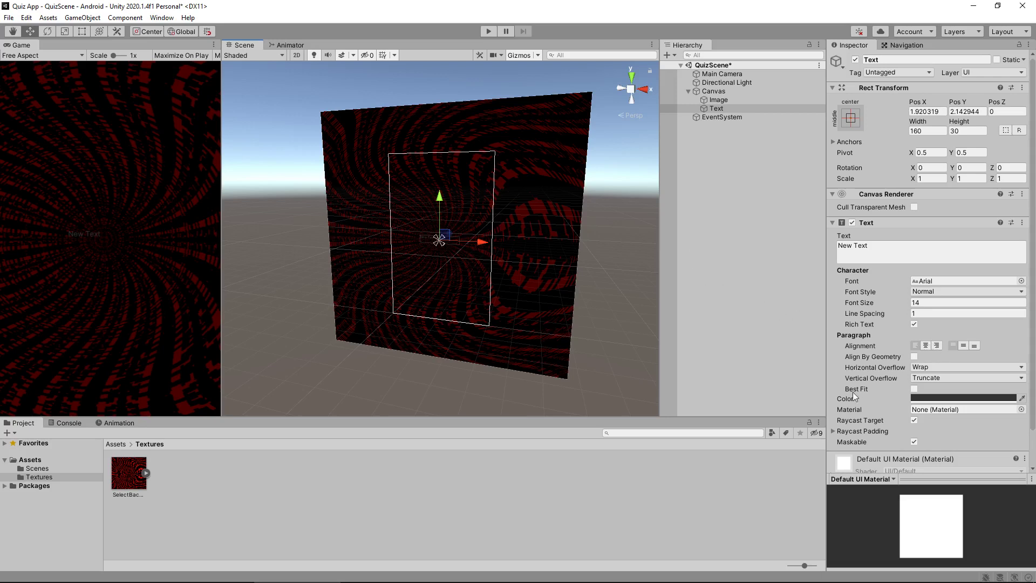
- Change the Text label's colour to white (FFFFFF)
click(958, 398)
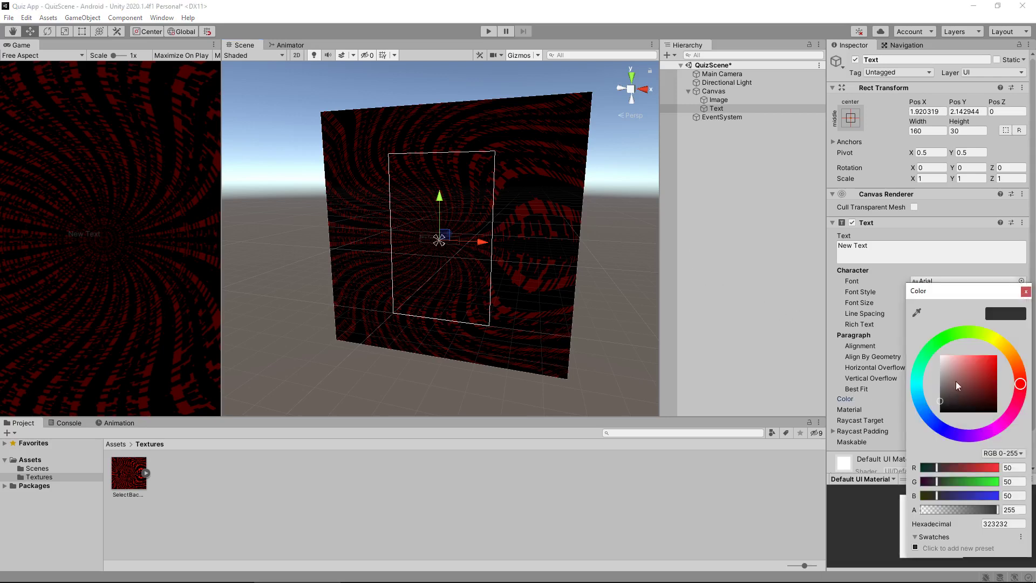
drag(952, 372, 939, 354)
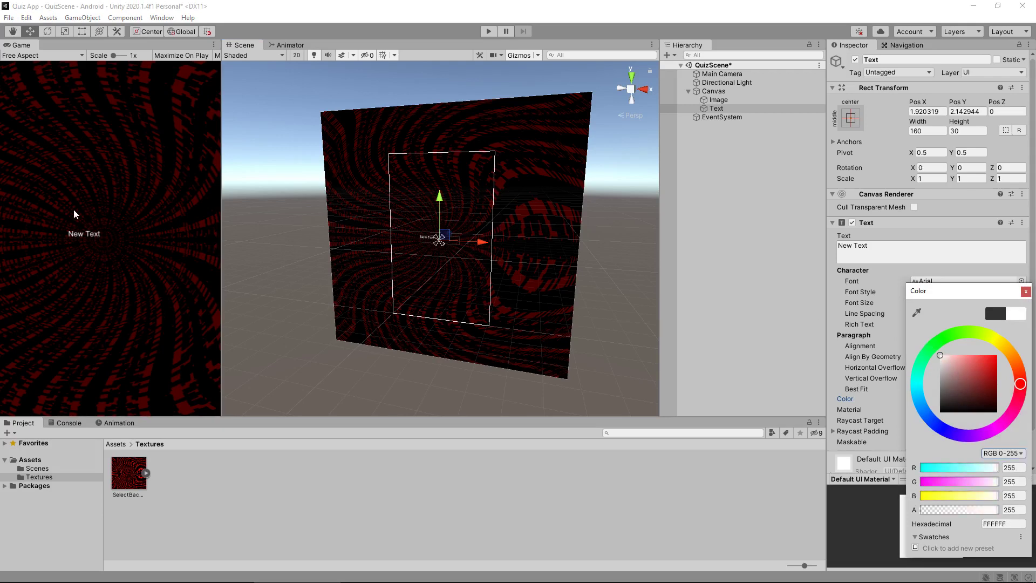
click(1025, 292)
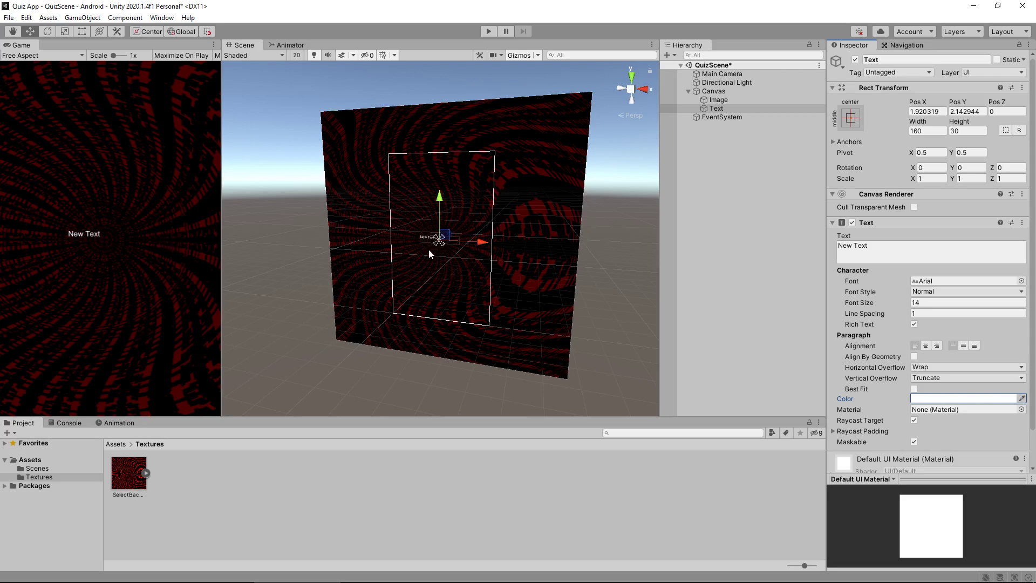
- Set the Text font size to 40 and select it with the Rect Tool
click(941, 305)
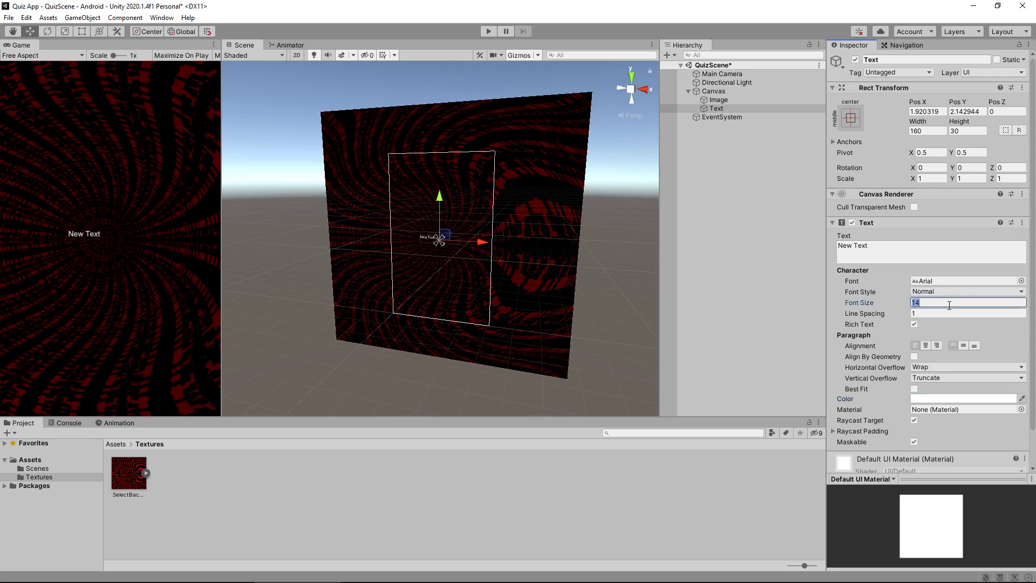
text(40)
scroll(428, 248, up, 6)
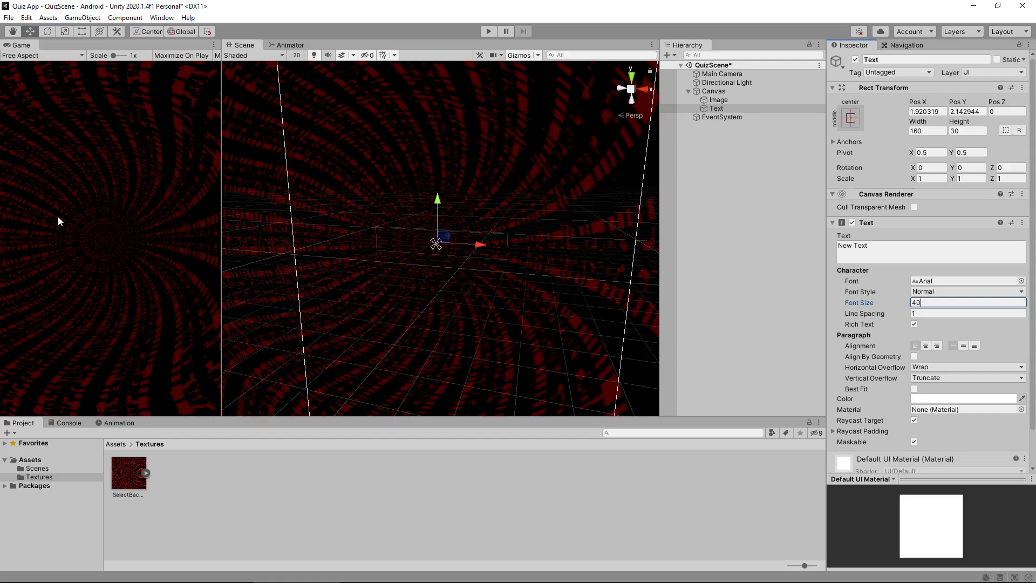
click(81, 35)
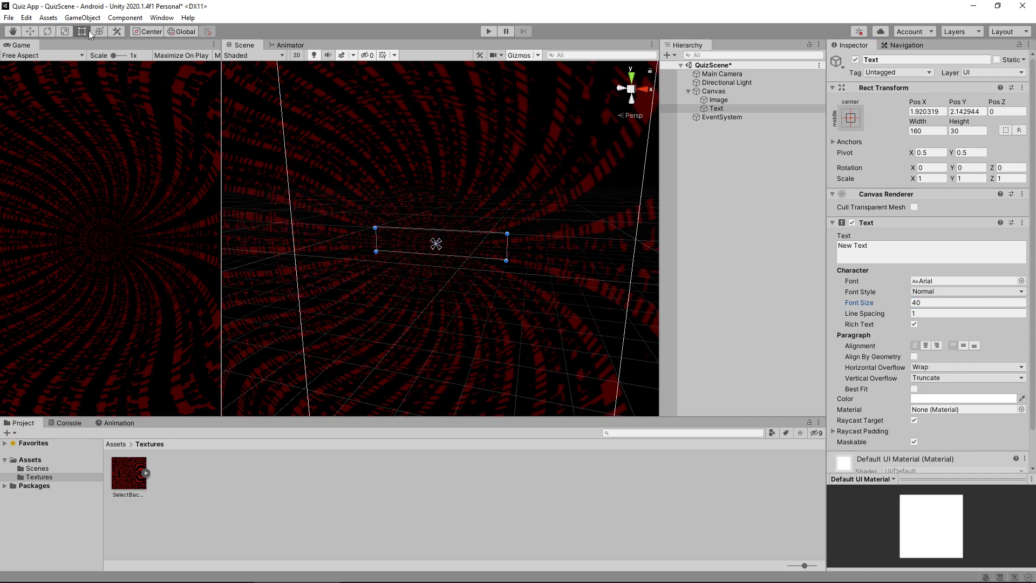
click(718, 109)
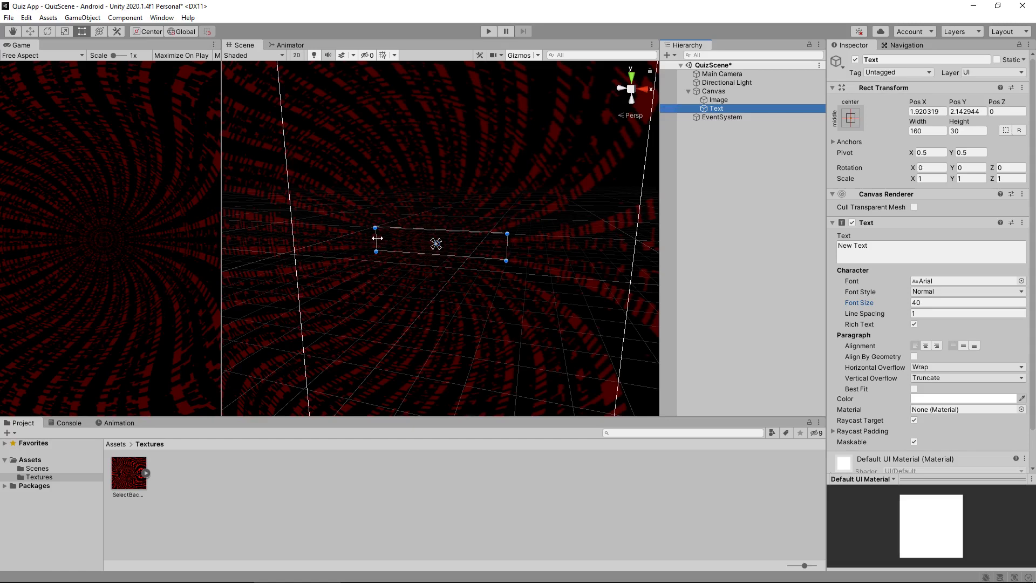
- Enlarge the Text rect to about 325 by 100 so the 40-point 'New Text' label fits
drag(379, 238, 327, 238)
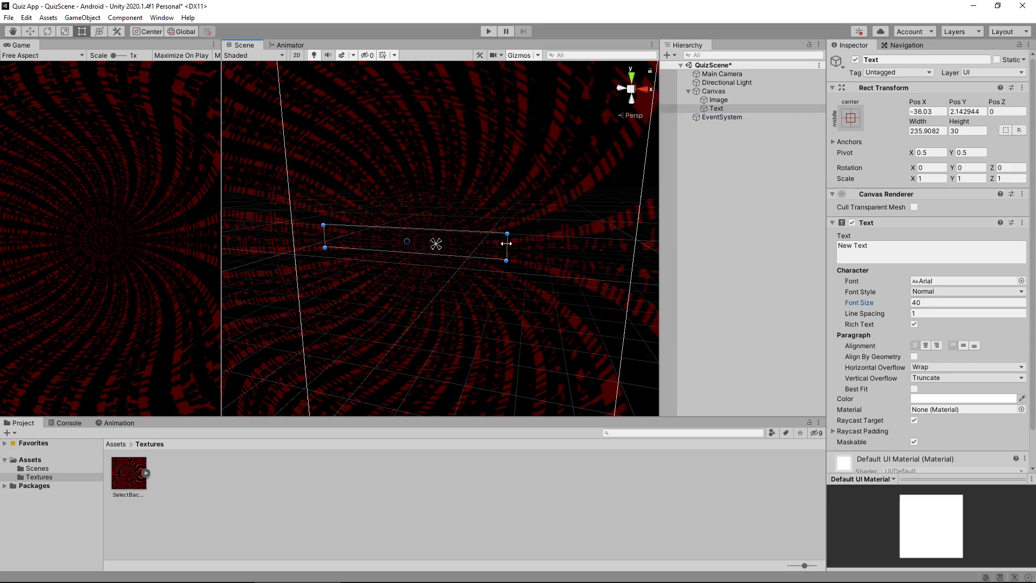
drag(508, 241, 597, 253)
drag(472, 259, 473, 316)
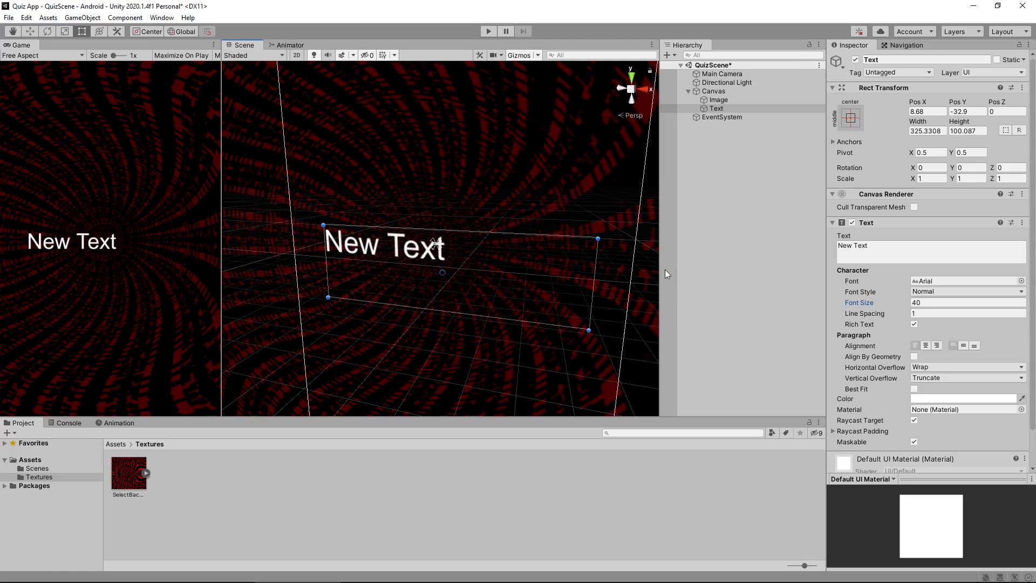
- Replace 'New Text' with 'How much wood could a wood chuck chuckk if a wood chuck could chuck wood'
click(918, 247)
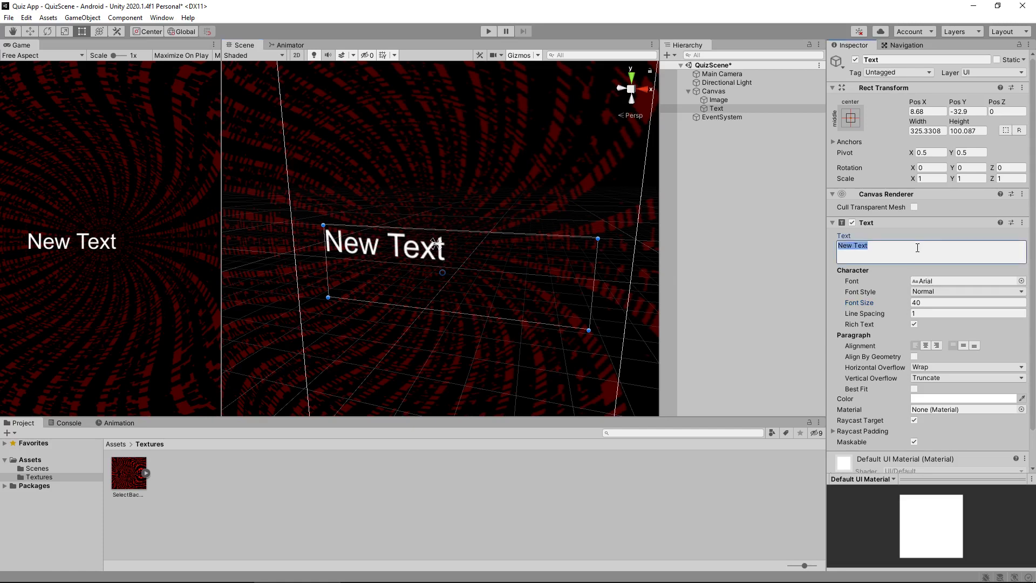
text(How much w)
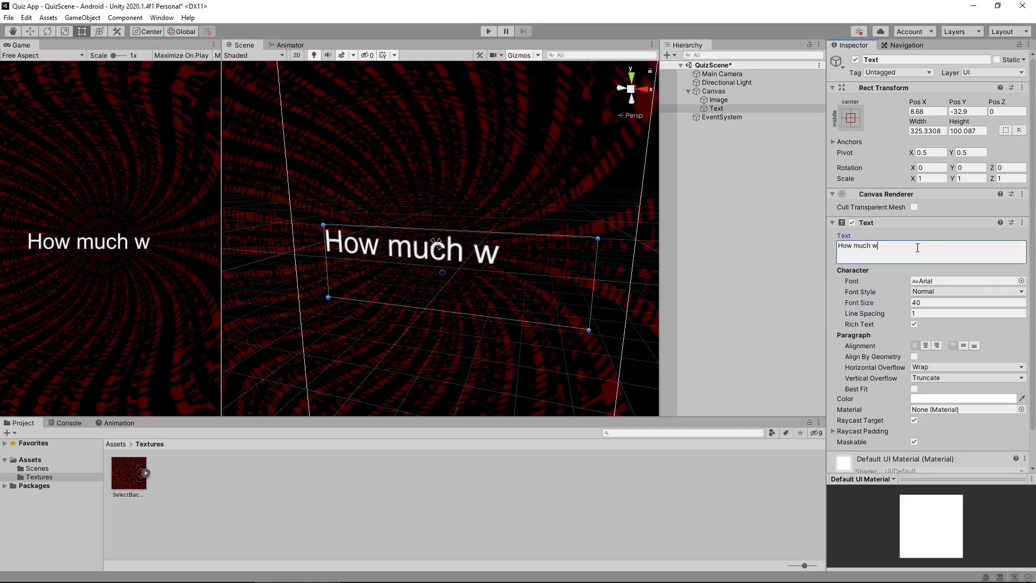
text(ood could a wo)
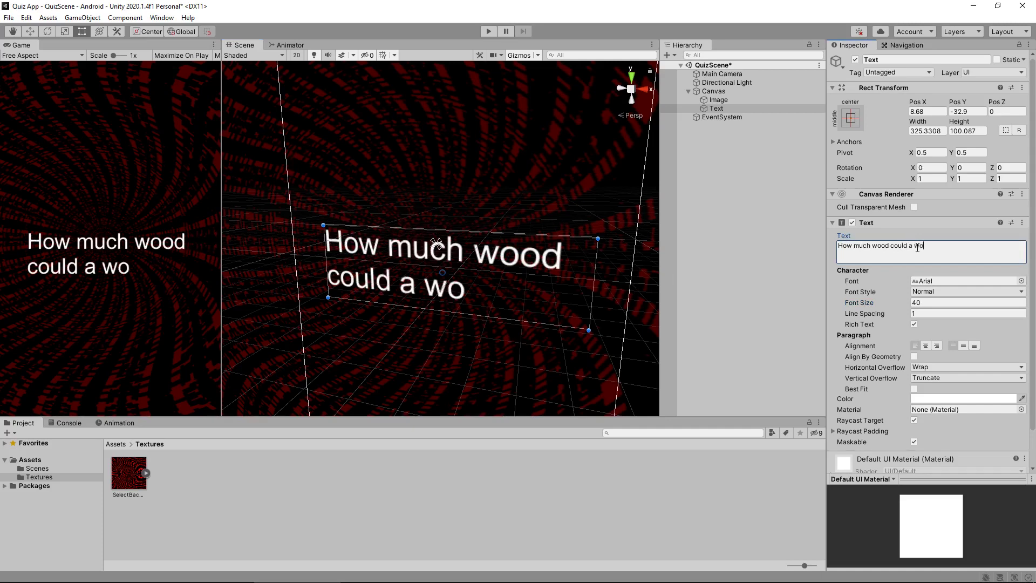
text(od chuck)
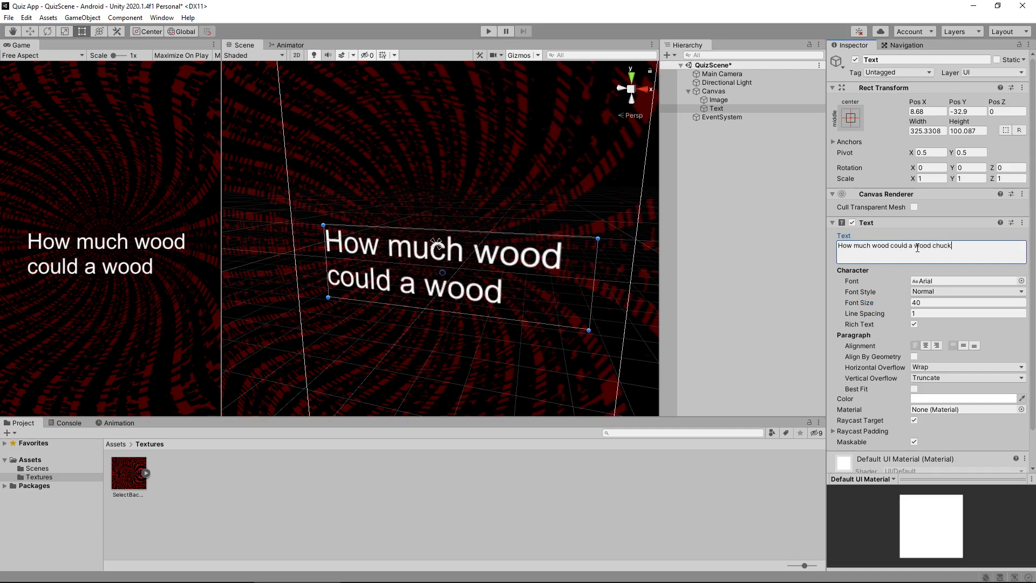
text( chuckk )
text(if a wood chuck could chuck wood?)
scroll(464, 256, down, 5)
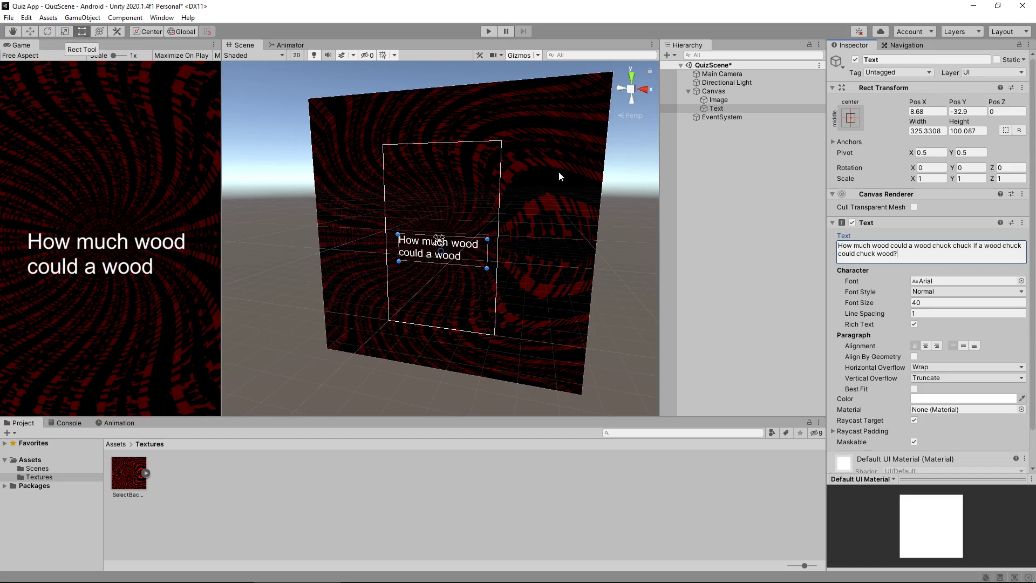
- Move the question near the canvas top and make its box about 325 by 333 for five lines
click(719, 108)
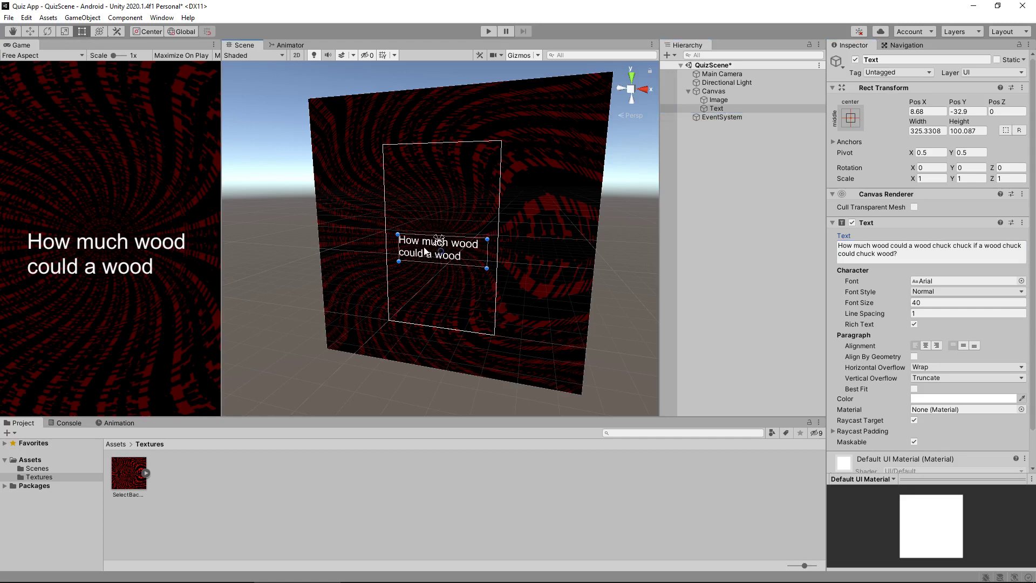
drag(426, 252, 461, 194)
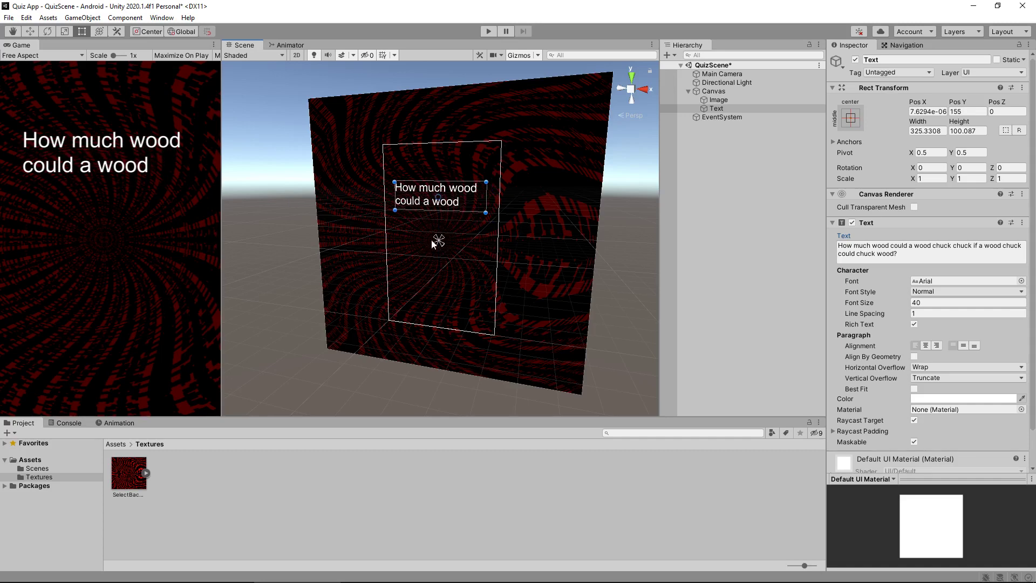
drag(461, 195, 460, 242)
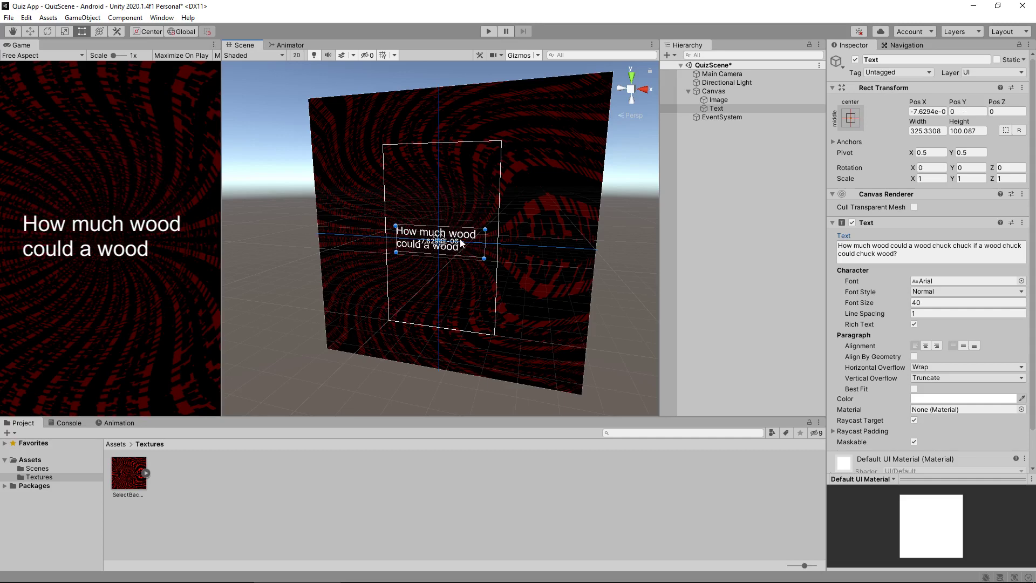
drag(462, 243, 461, 187)
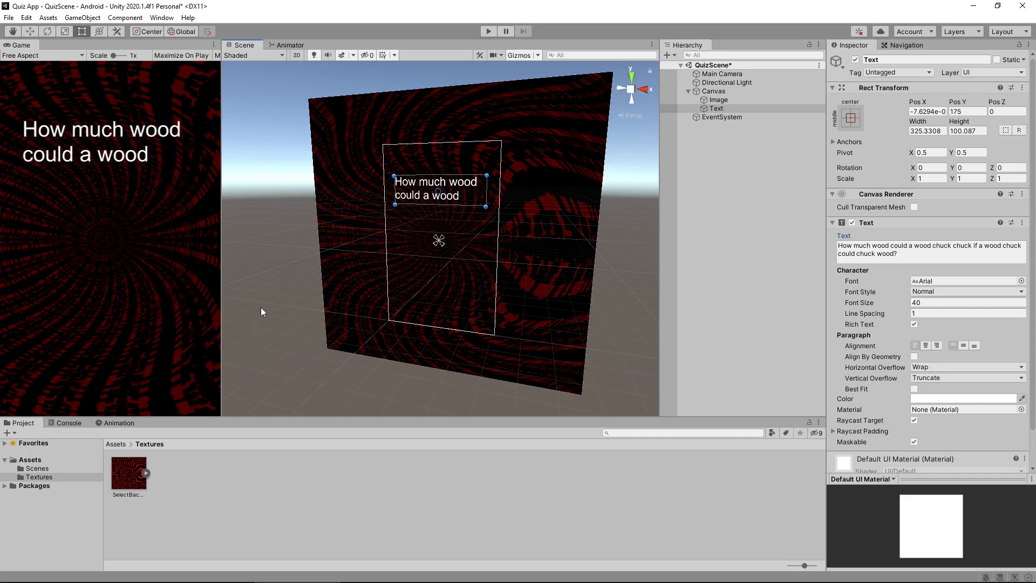
drag(449, 207, 431, 271)
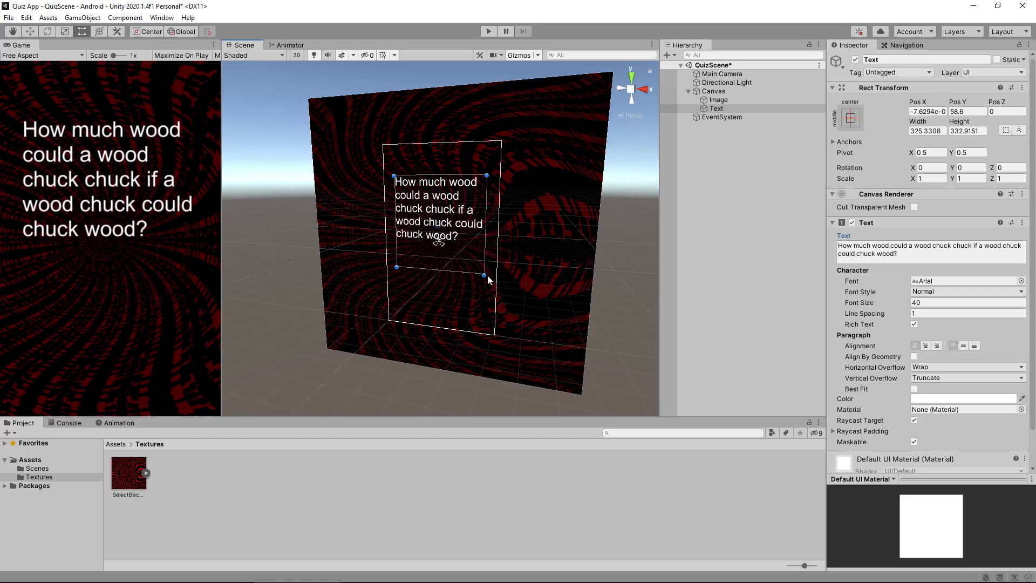
- Set the question's font size to 34 and widen its box on both sides
click(956, 304)
text(34)
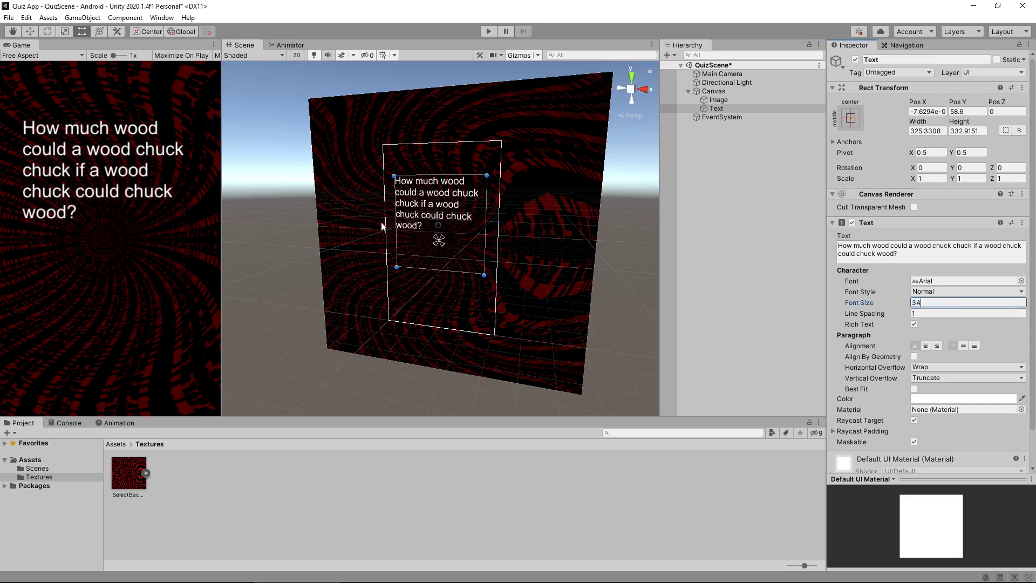
drag(394, 217, 391, 220)
drag(484, 222, 494, 222)
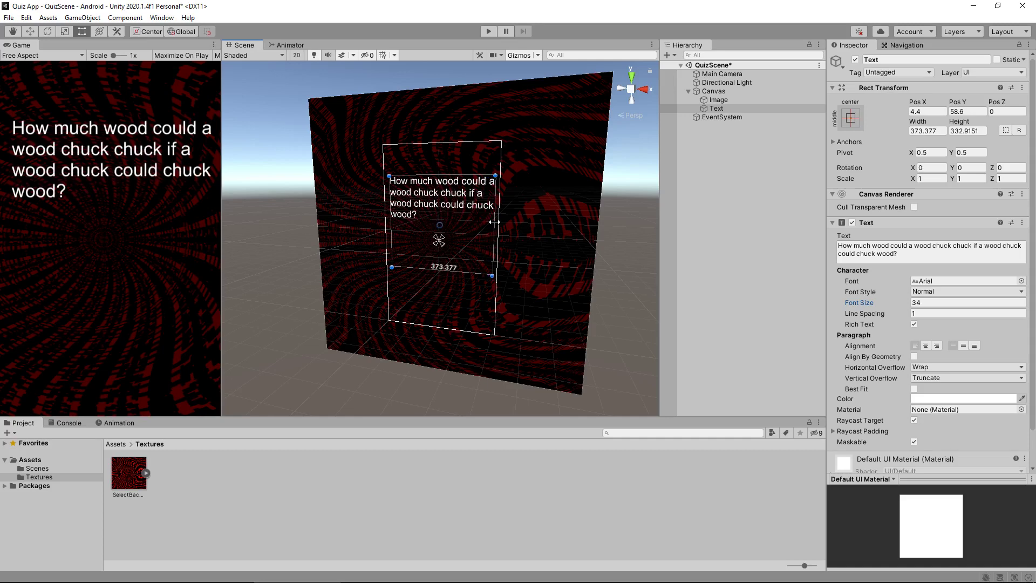
- Shorten the question box from the bottom and raise it to about Pos Y 100
drag(494, 222, 494, 222)
drag(423, 266, 423, 262)
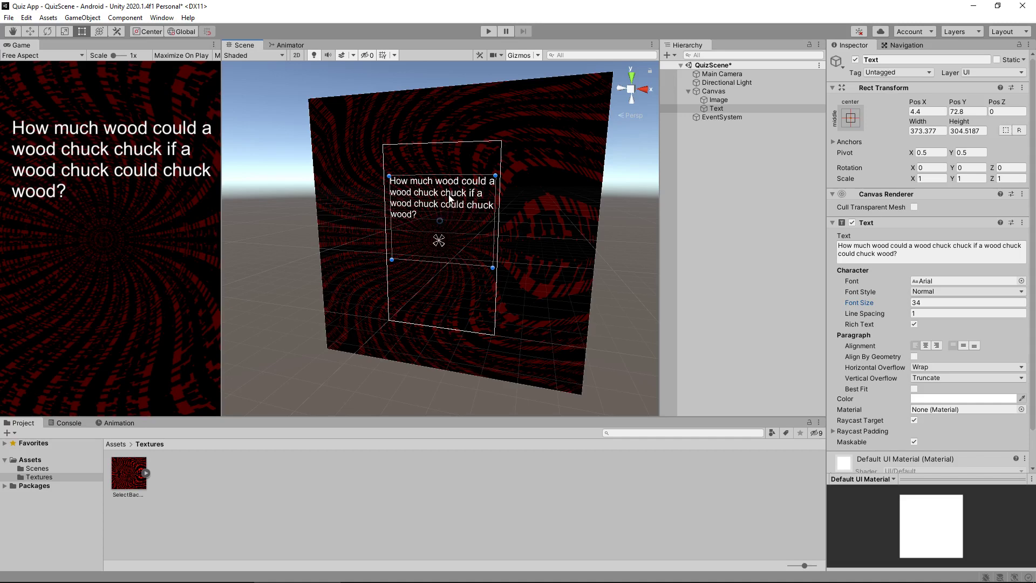
drag(450, 198, 450, 187)
drag(449, 185, 450, 187)
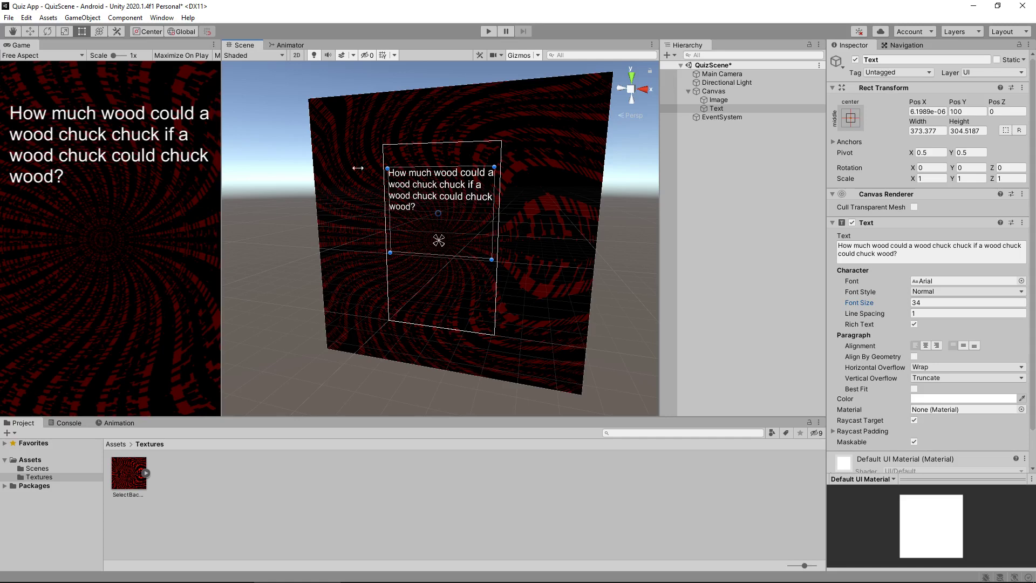
- Add a UI Button to the canvas and place it lower left, near Pos X -104.5, Pos Y -287.1
click(88, 18)
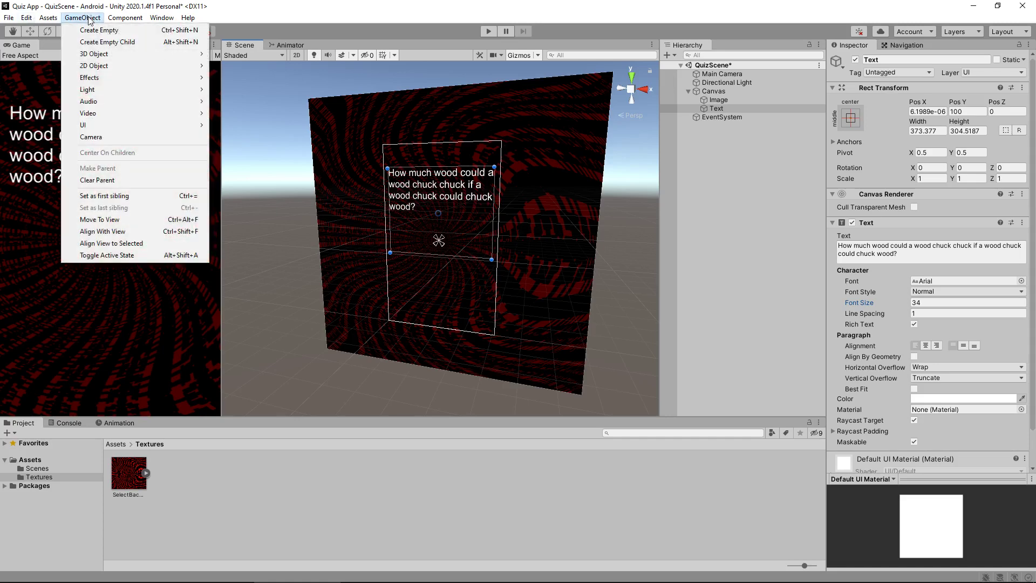
mouse_move(129, 126)
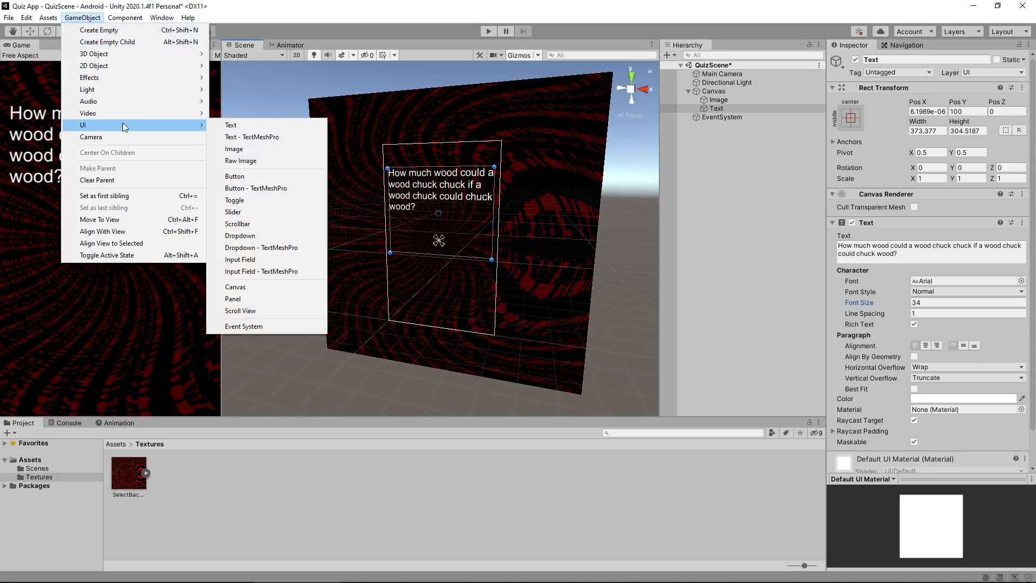
click(242, 177)
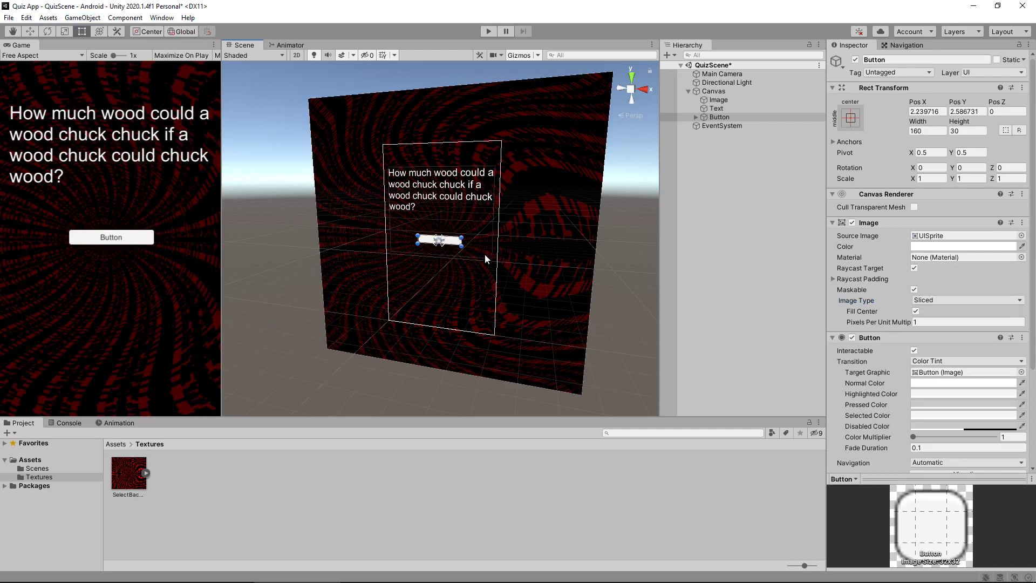
drag(458, 248, 429, 276)
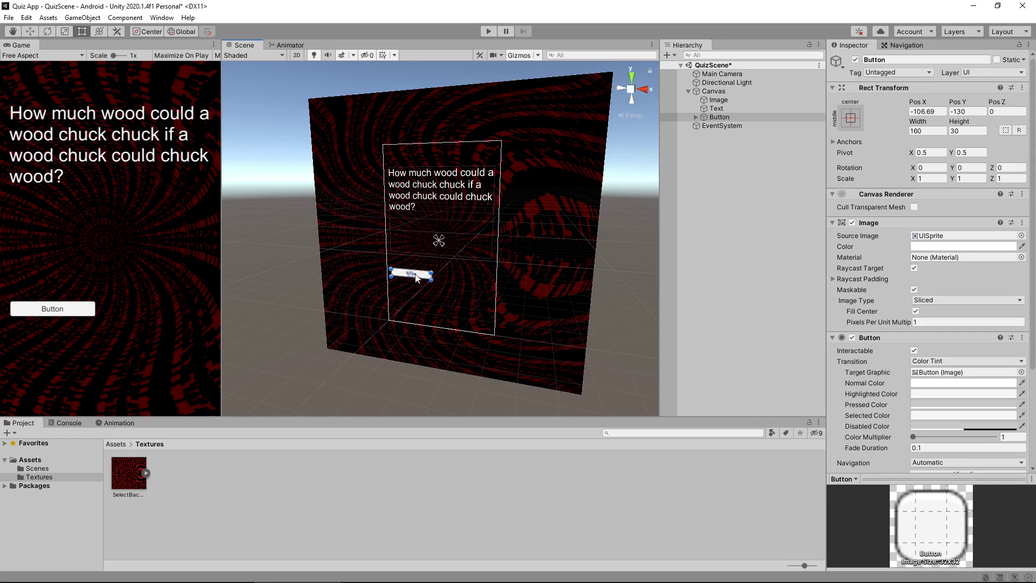
drag(426, 278, 436, 312)
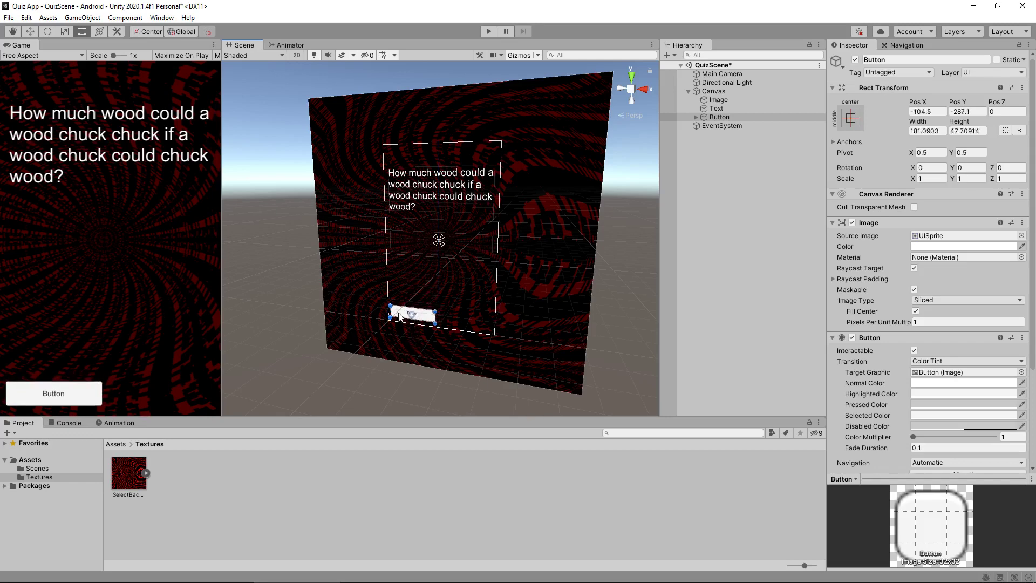
- Duplicate the Button and place the copy to the right of the original
click(715, 118)
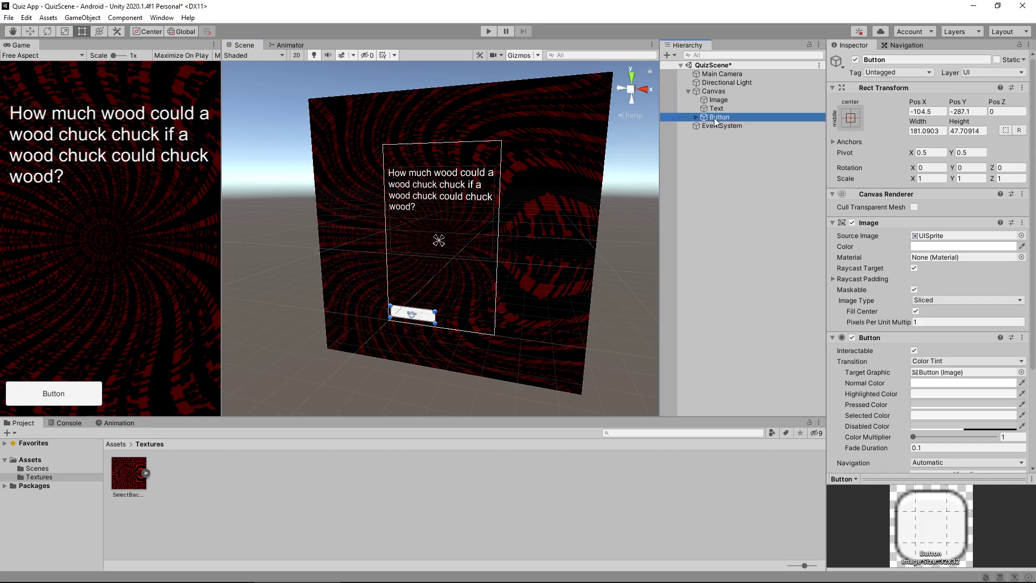
key(ctrl+d)
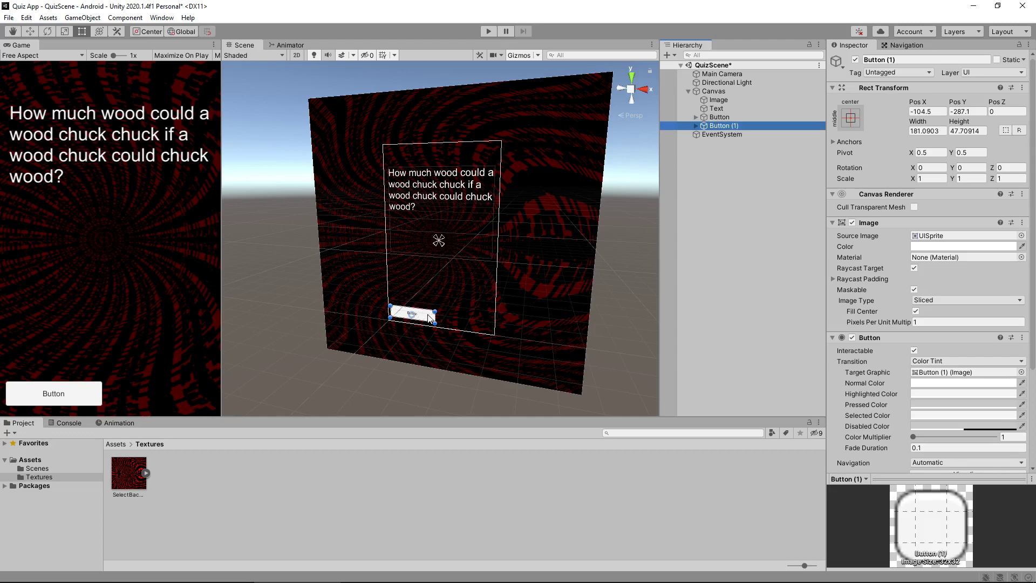
drag(429, 320, 482, 328)
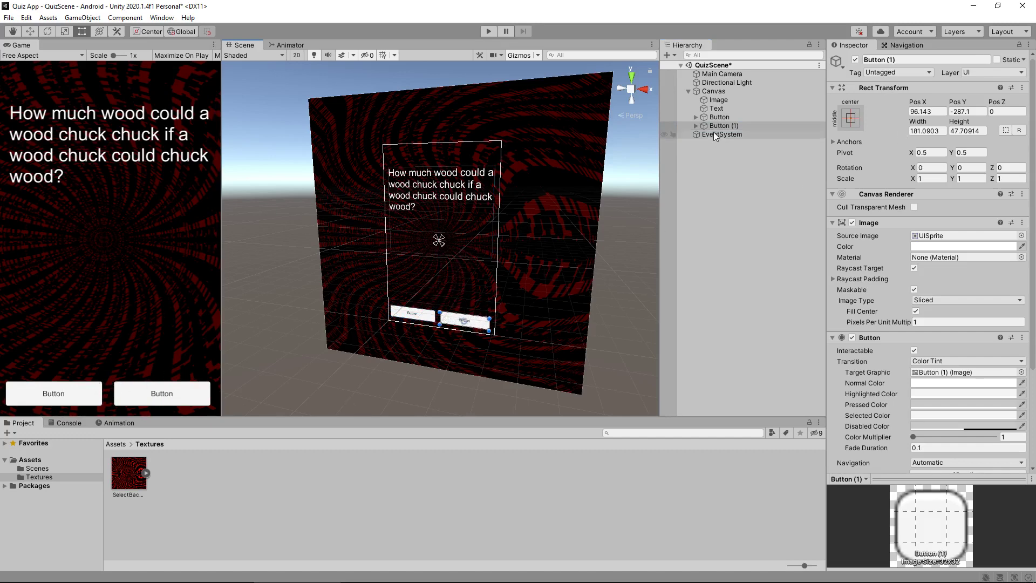
- Add a third button above the first and a fourth beside it to complete the 2x2 grid
click(728, 117)
key(ctrl+d)
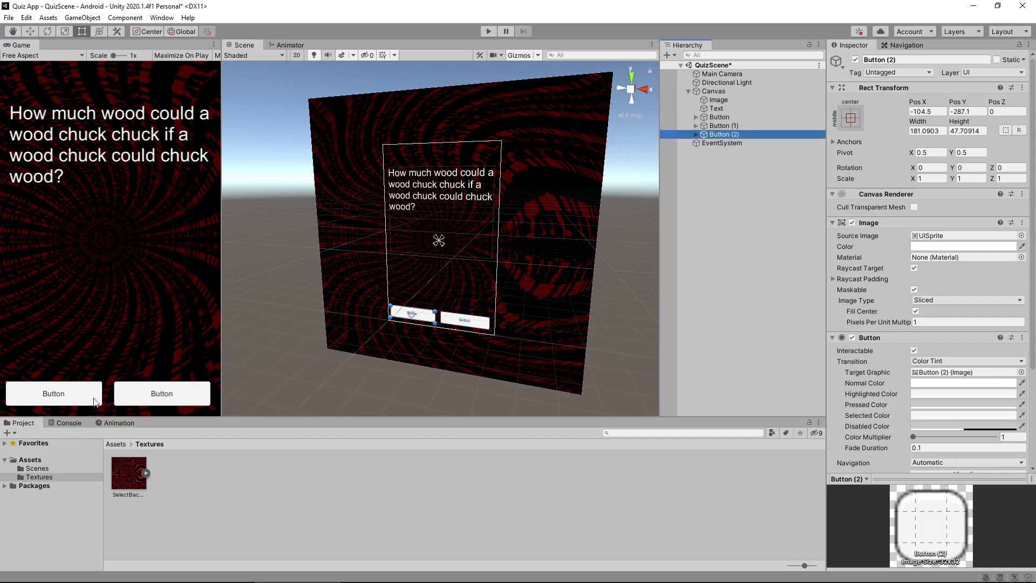
scroll(432, 316, up, 5)
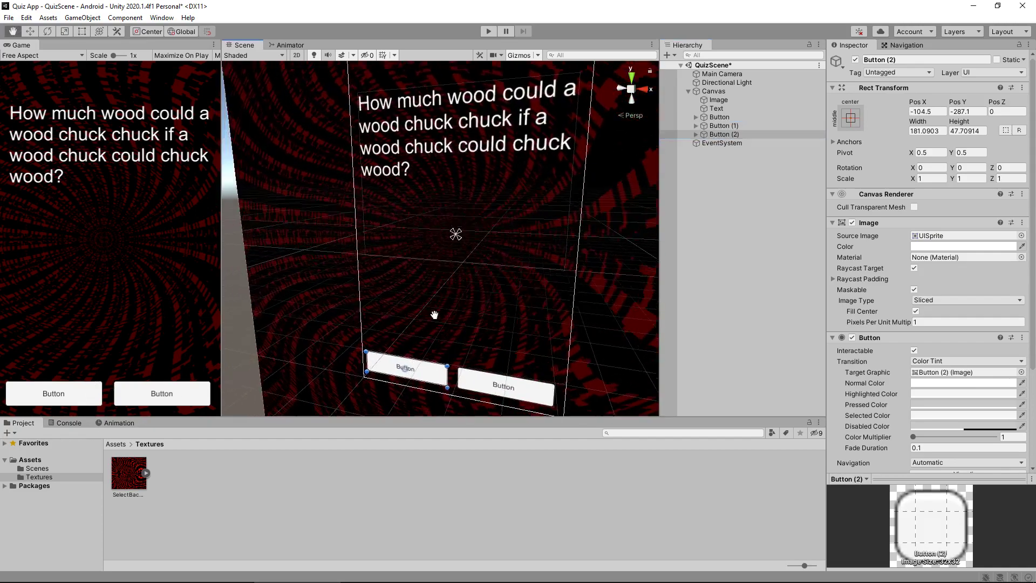
drag(448, 303, 448, 270)
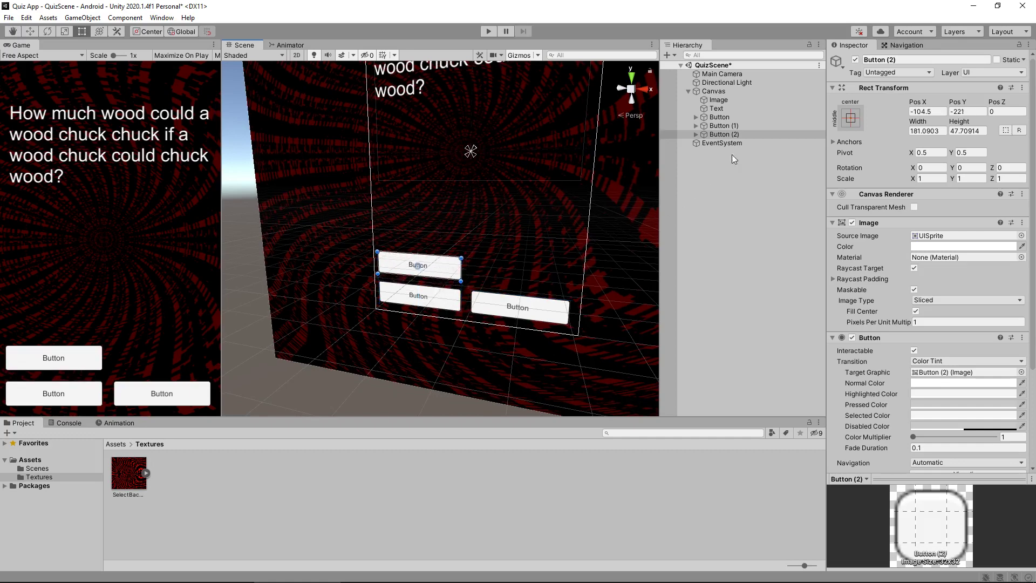
key(ctrl+d)
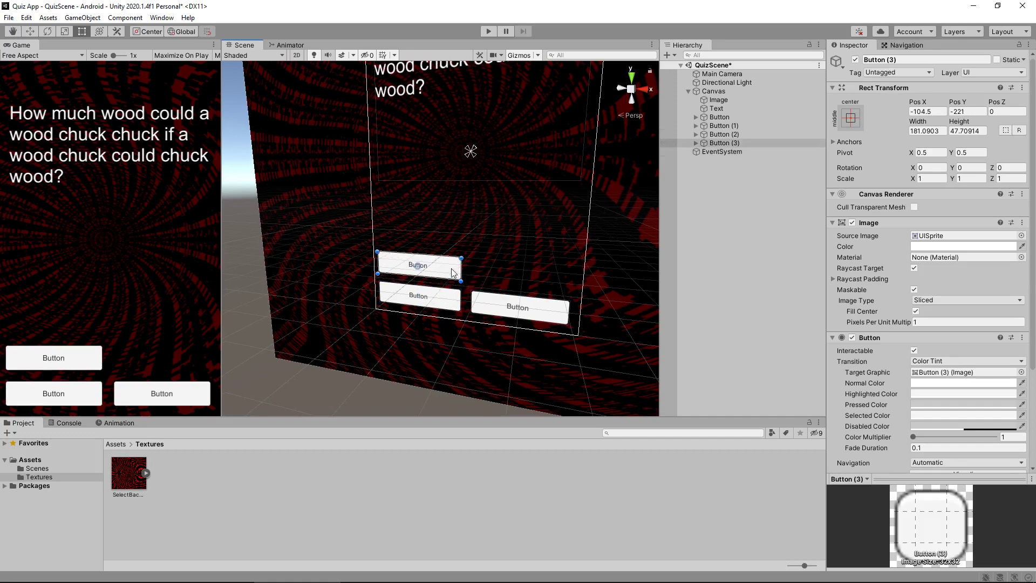
drag(454, 273, 565, 279)
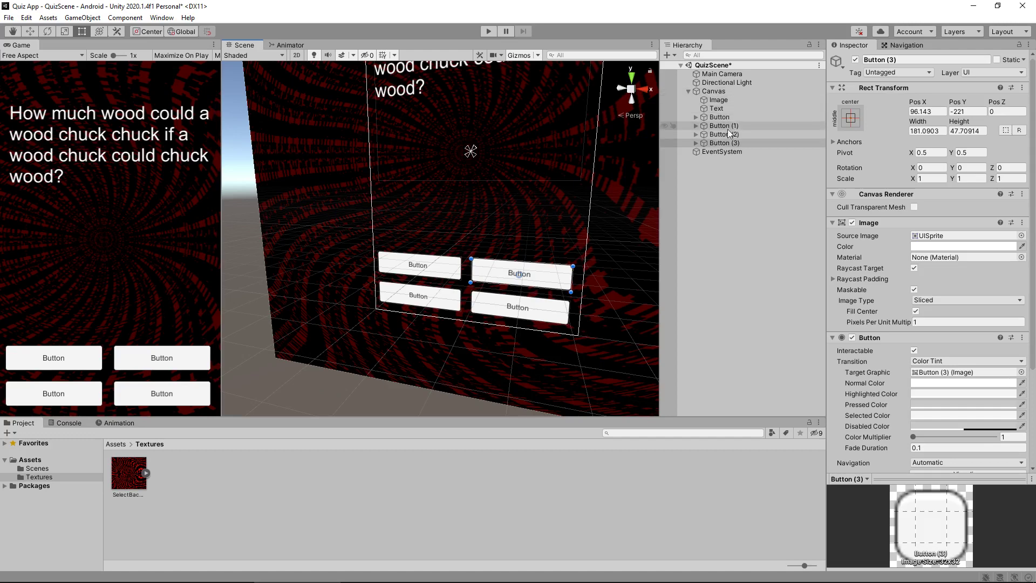
- Rename the question Text object to QuestionText
click(725, 100)
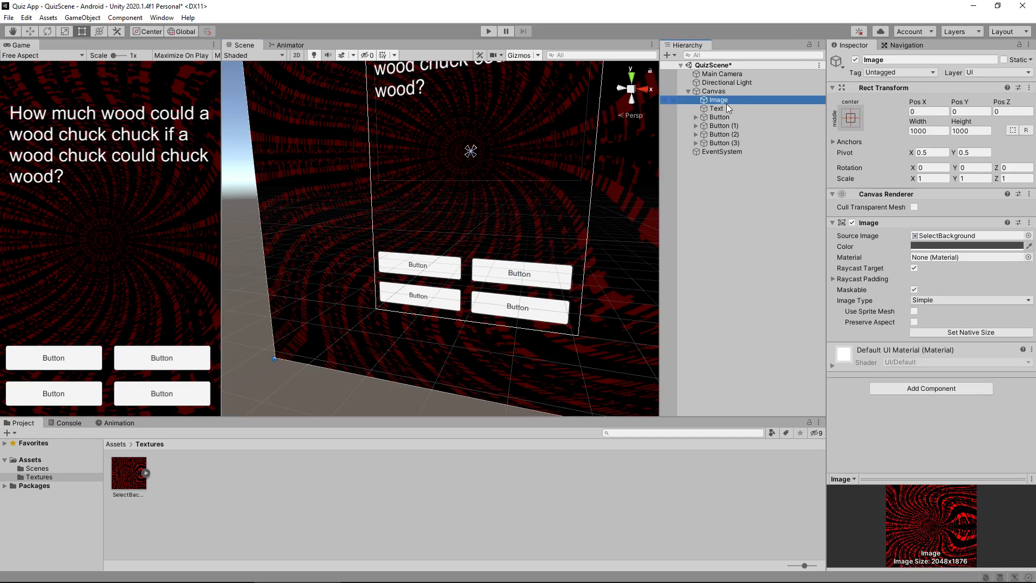
click(726, 109)
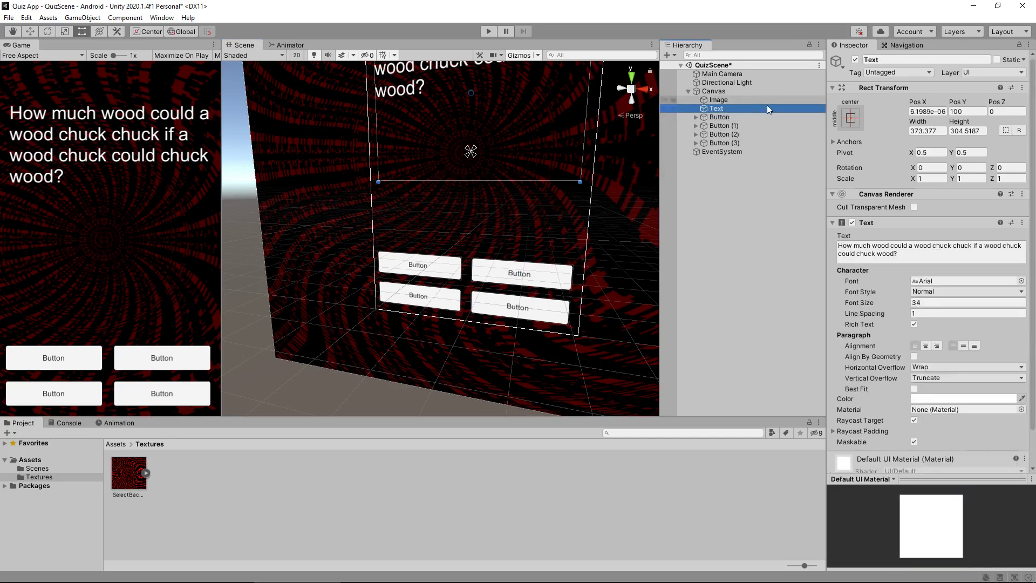
key(F2)
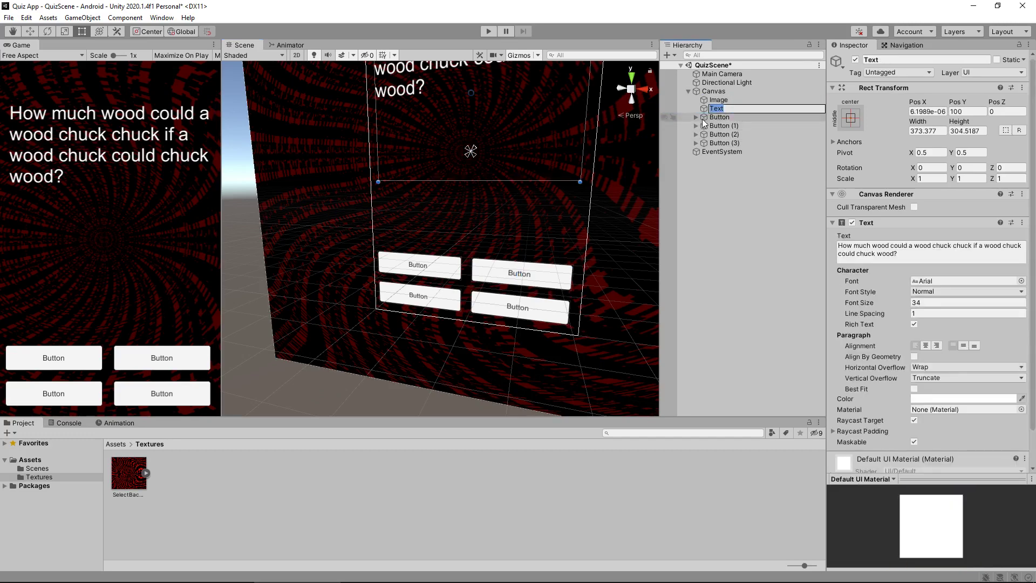
right_click(723, 108)
click(754, 166)
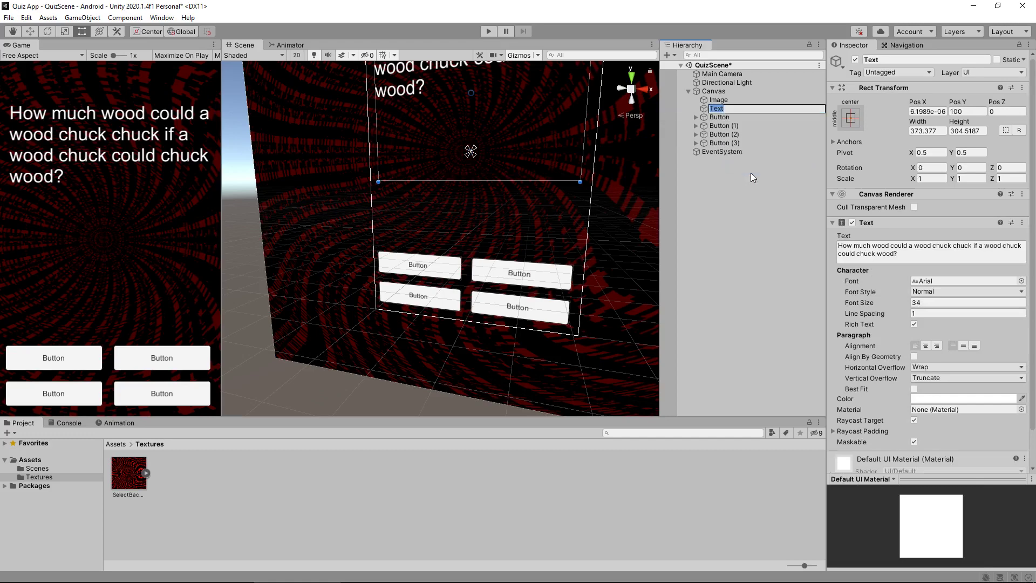
text(QuestionText)
click(727, 120)
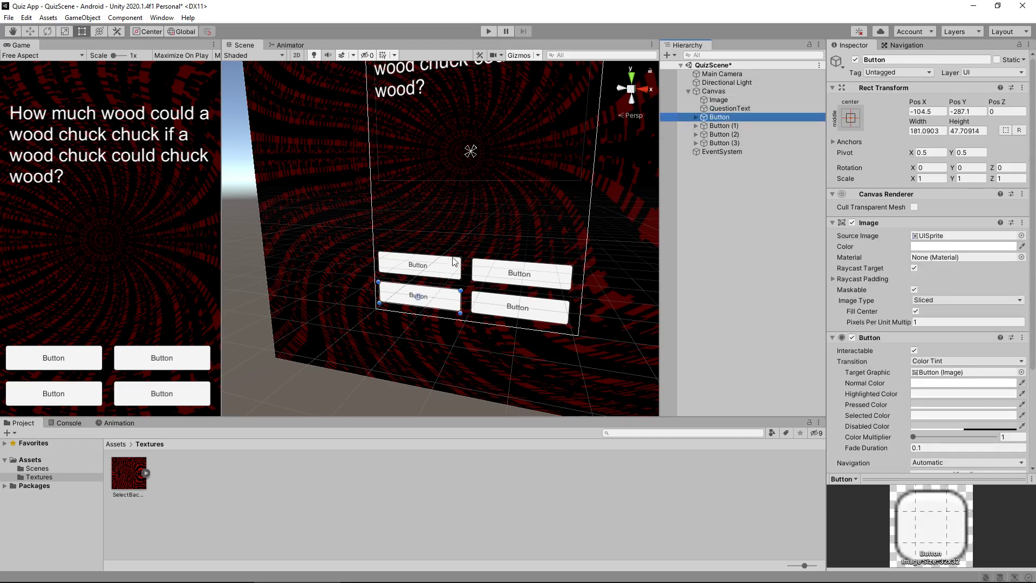
- Reorder the buttons in the Hierarchy, moving Button (2) to the top of the button list
click(51, 359)
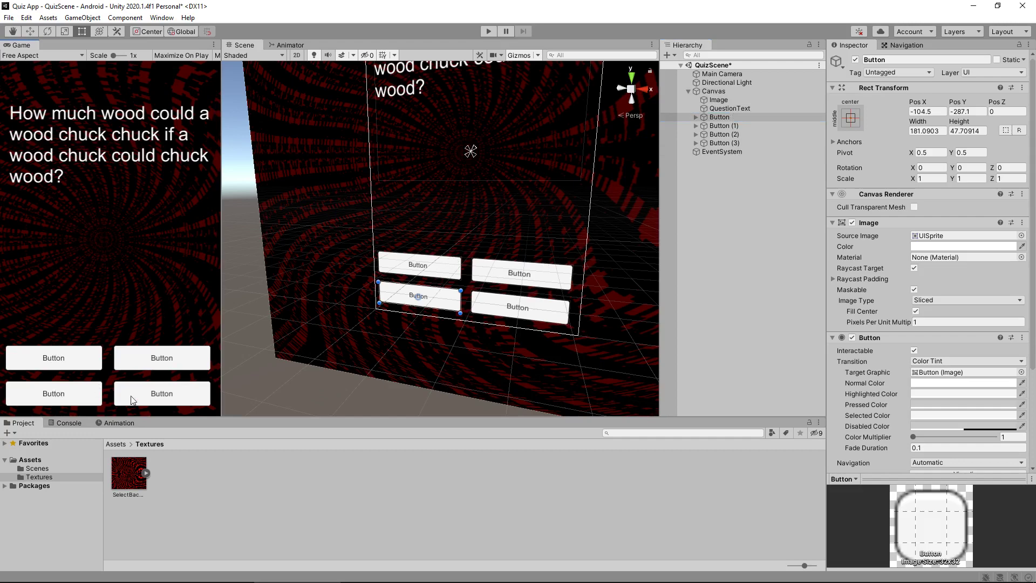
click(733, 126)
click(734, 132)
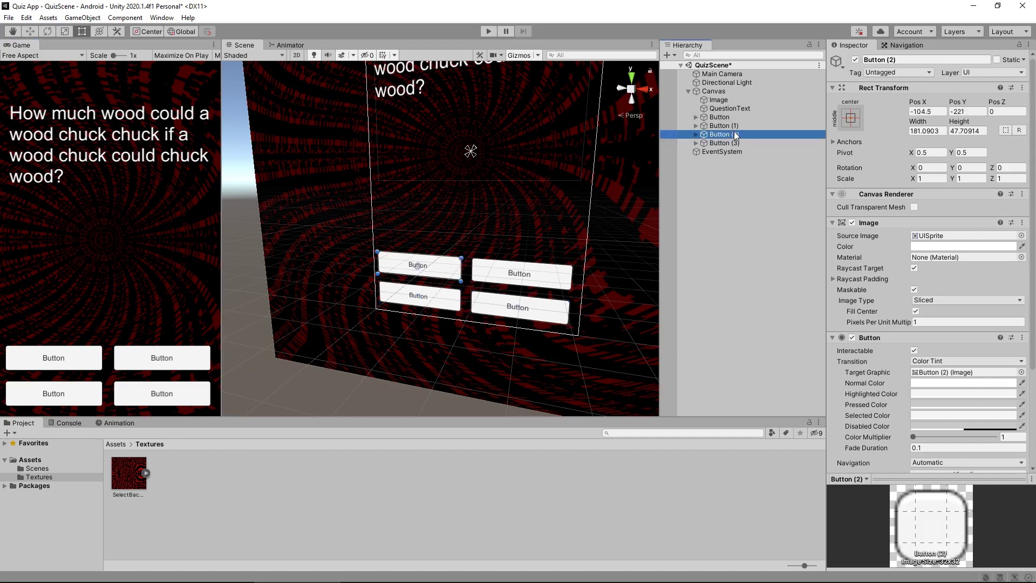
click(732, 142)
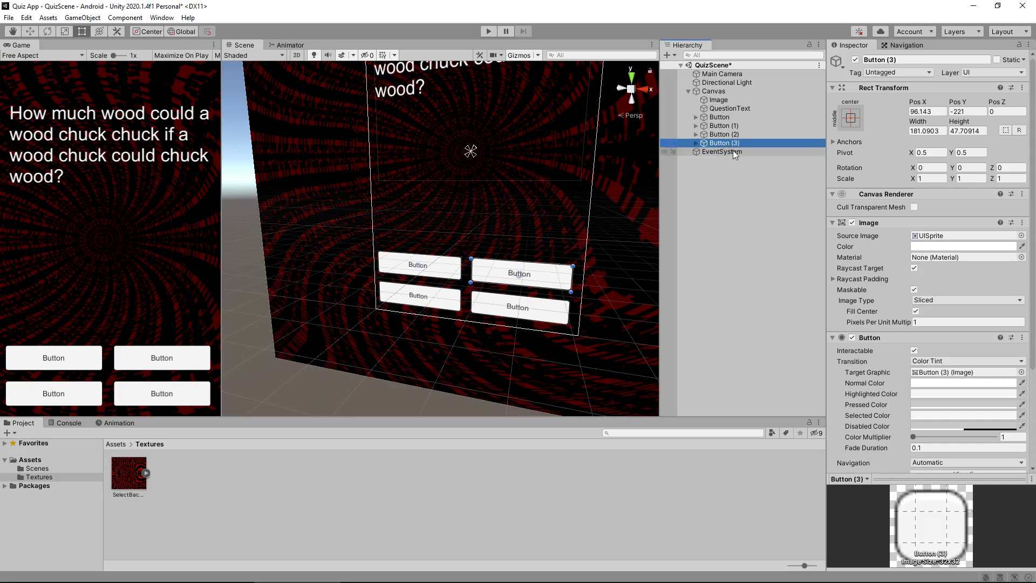
click(723, 135)
mouse_move(723, 136)
mouse_down()
mouse_move(724, 112)
mouse_move(723, 132)
mouse_move(722, 122)
mouse_up()
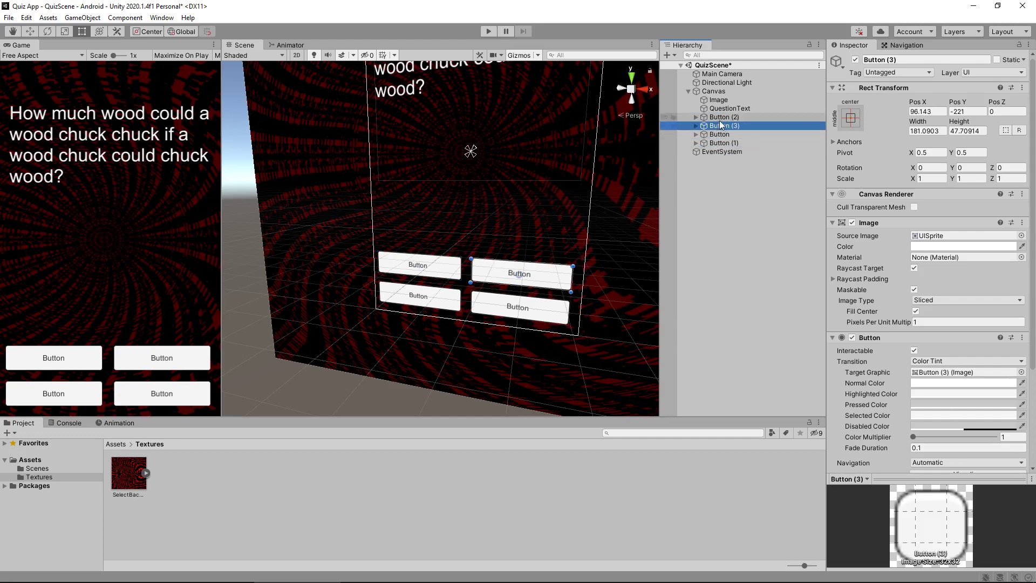
- Rename the first two buttons AnswerA and AnswerB
click(737, 120)
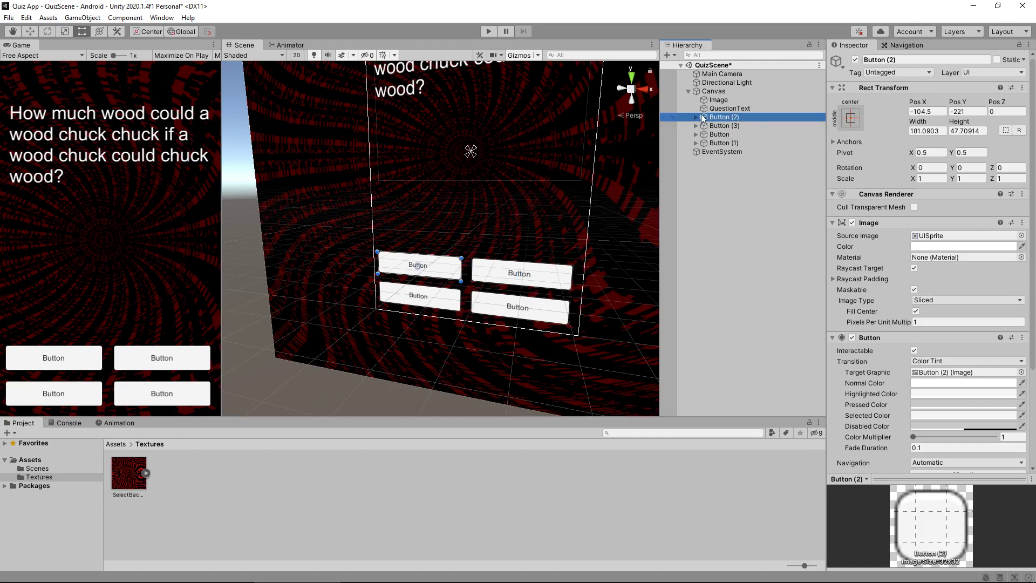
key(F2)
text(Answer)
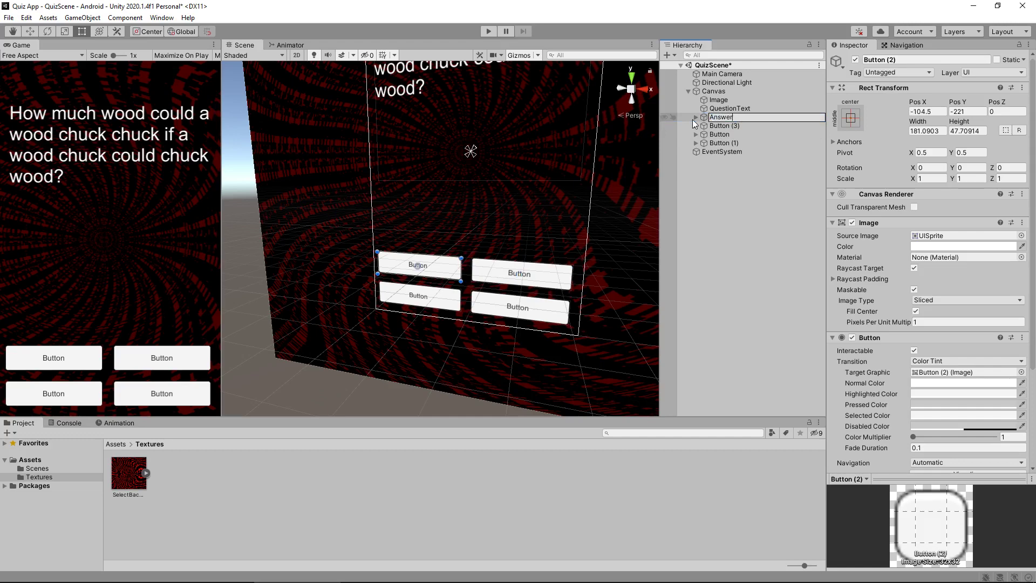
text(A)
key(Return)
click(715, 126)
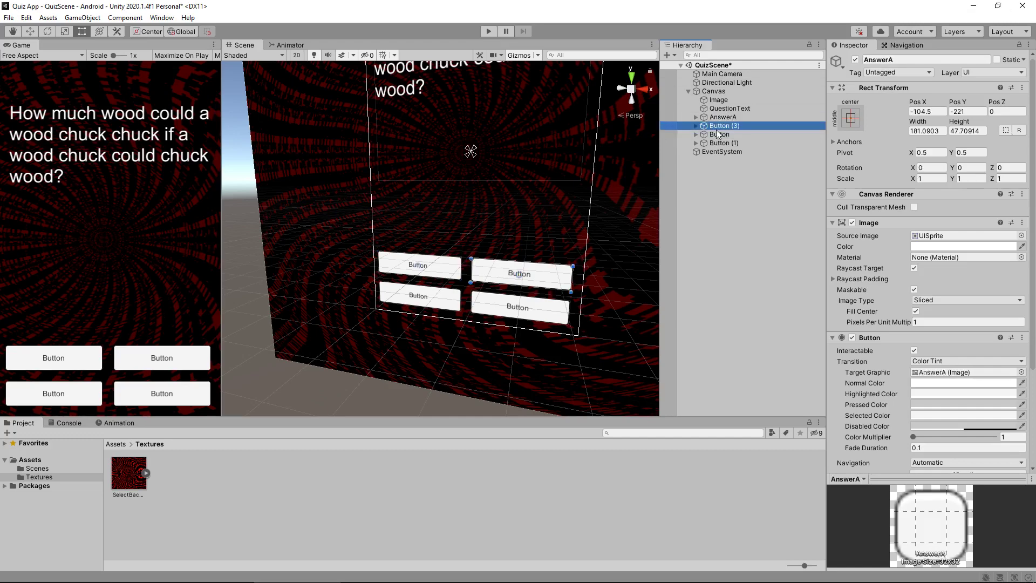
key(F2)
text(Answe)
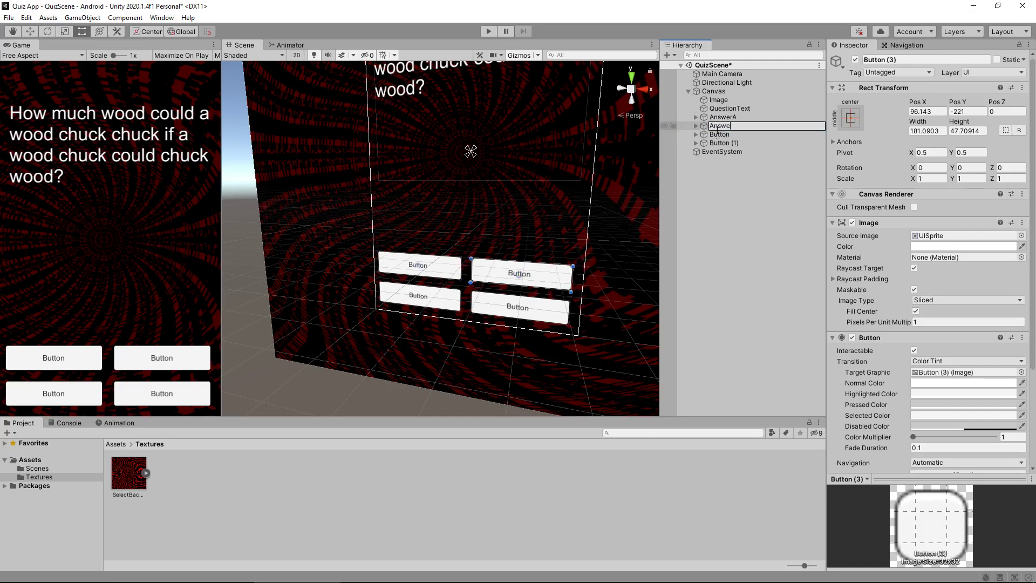
text(rB)
key(Return)
- Rename the remaining two buttons AnswerC and AnswerD
click(727, 138)
key(F2)
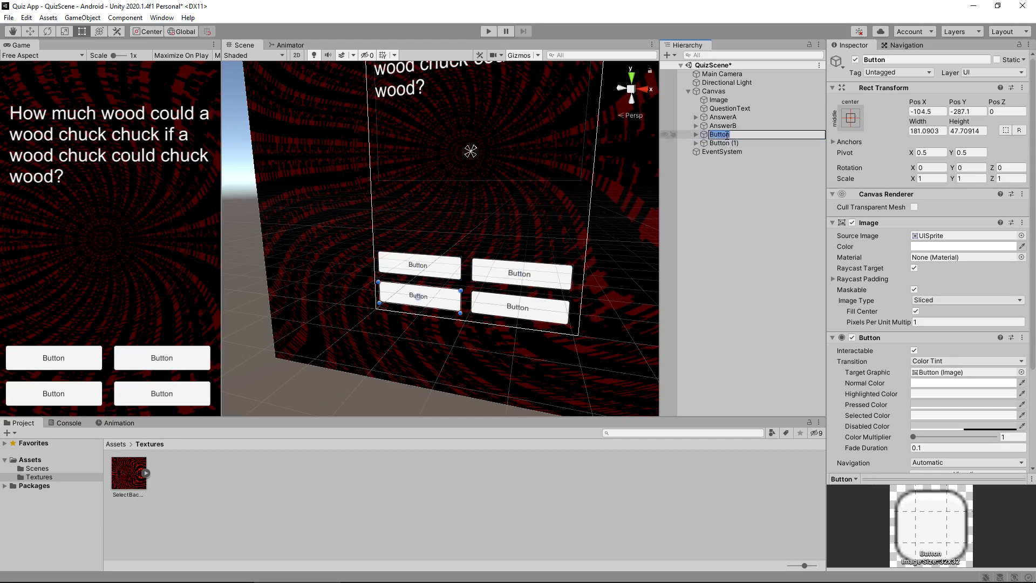
text(AnswerC)
click(730, 142)
click(729, 142)
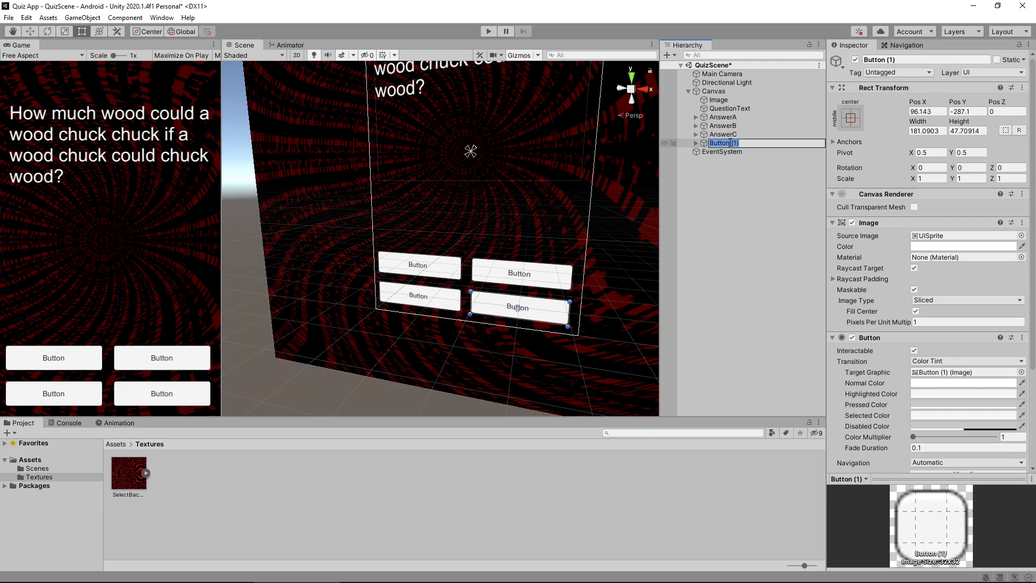
text(AnswerD)
key(Return)
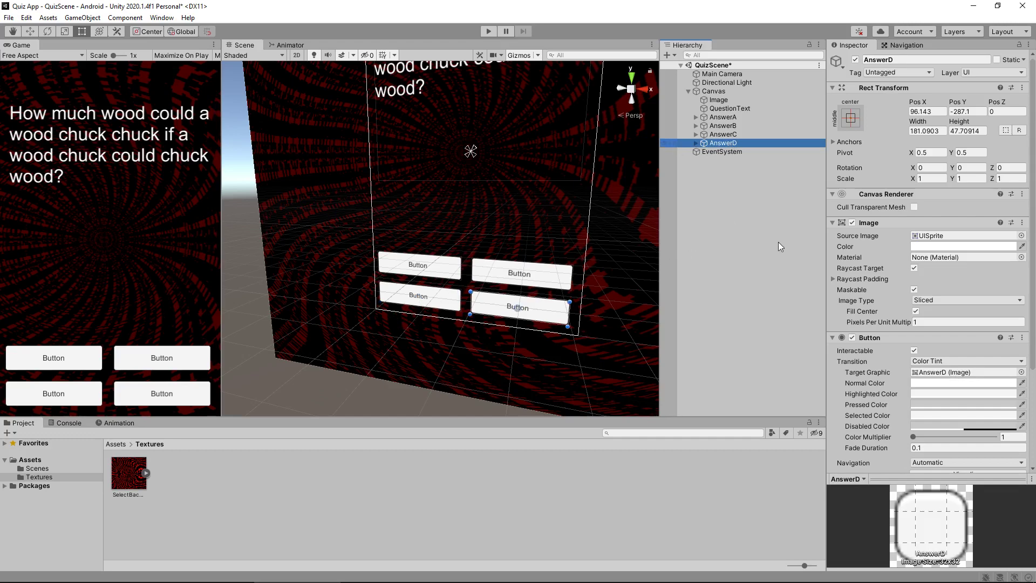
- Change the AnswerA and AnswerB button labels to 'A.' and 'B.'
click(695, 117)
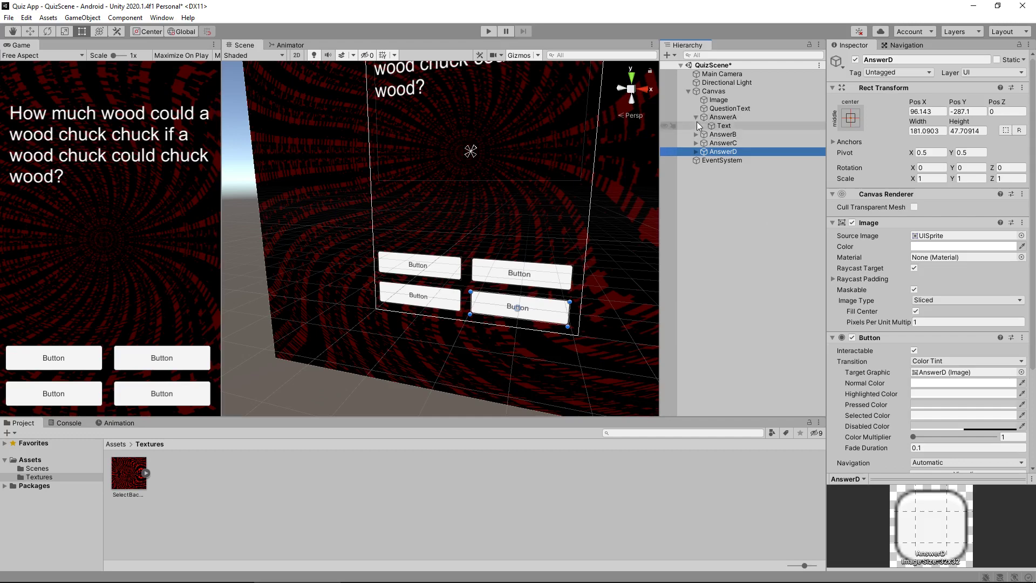
click(733, 125)
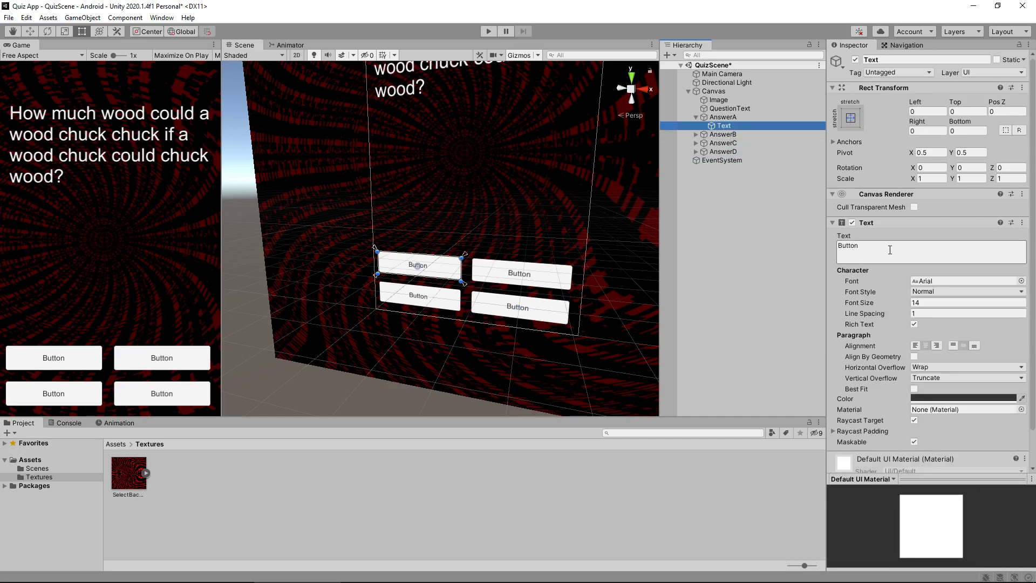
click(891, 249)
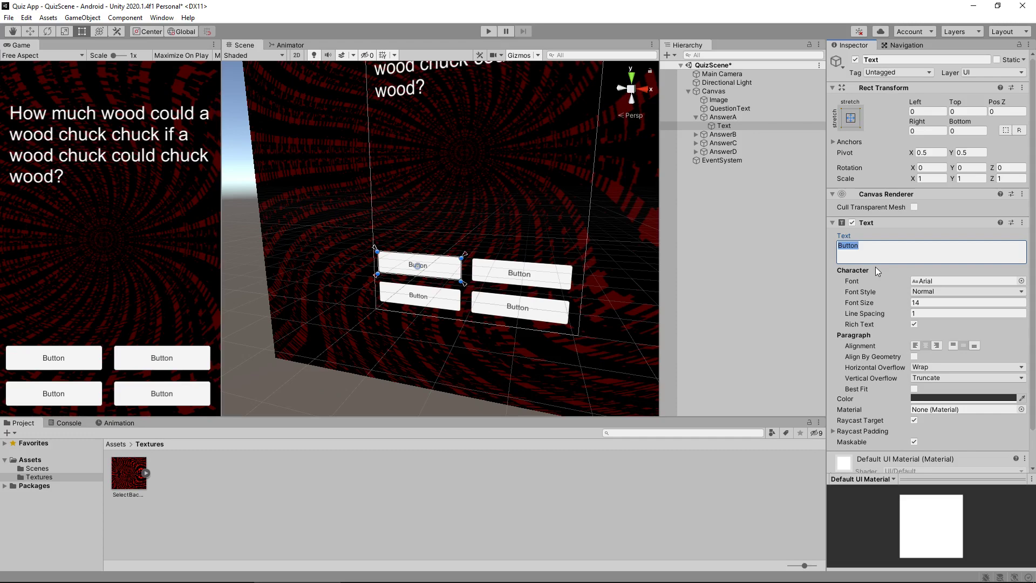
text(A.)
click(509, 273)
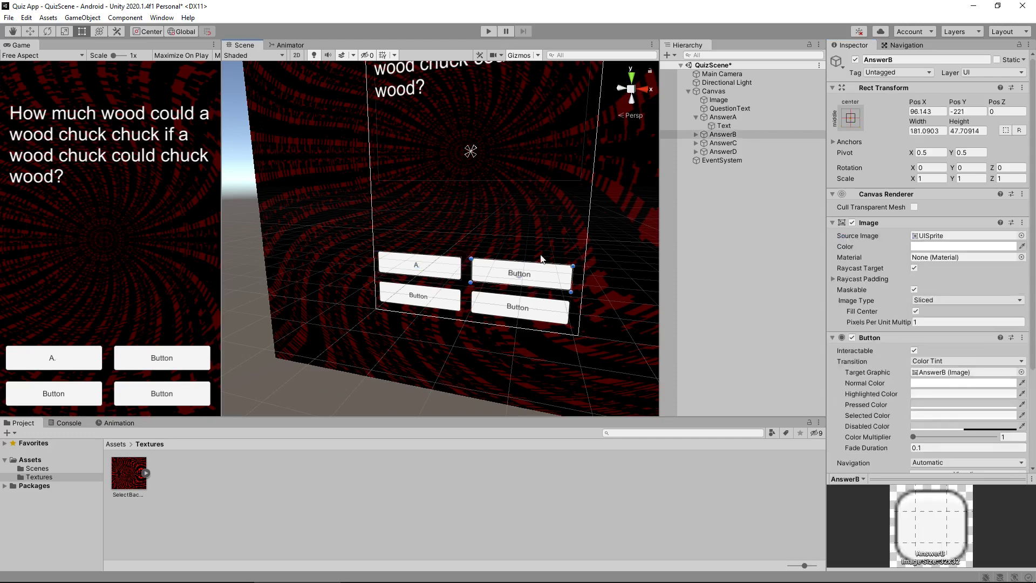
click(696, 134)
click(723, 143)
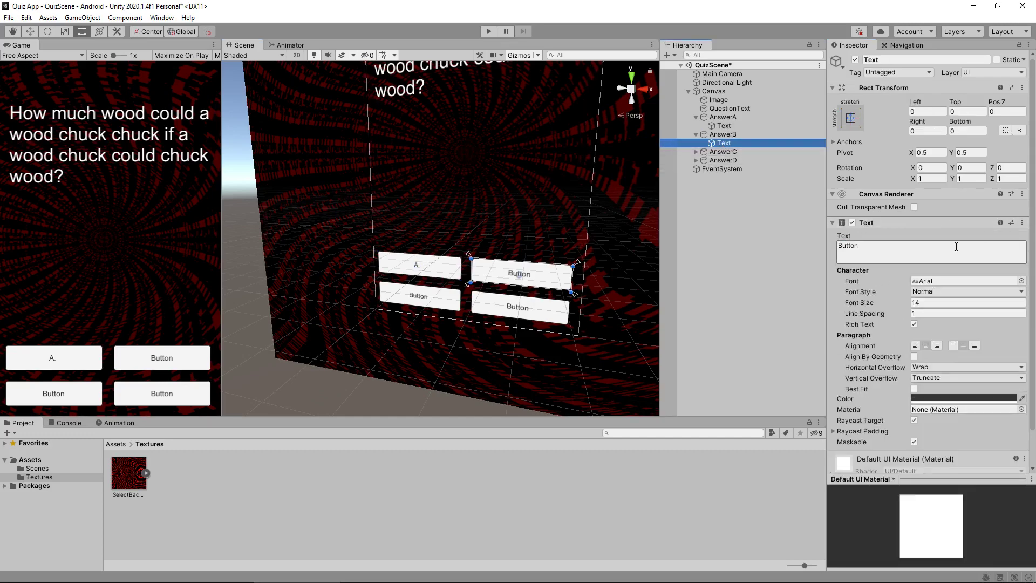
click(896, 247)
text(B.)
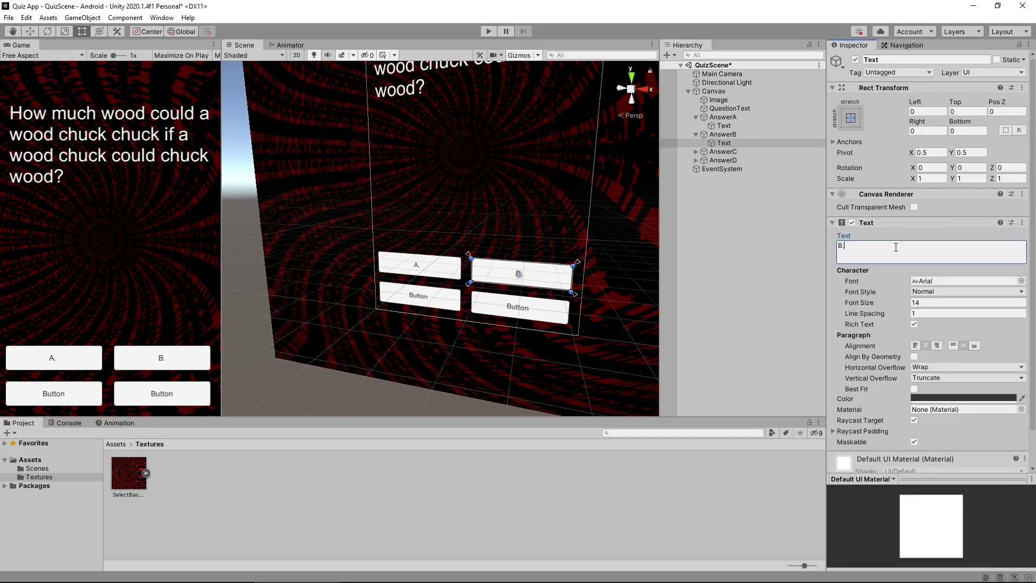
- Change the AnswerC and AnswerD button labels to 'C.' and 'D.'
click(459, 300)
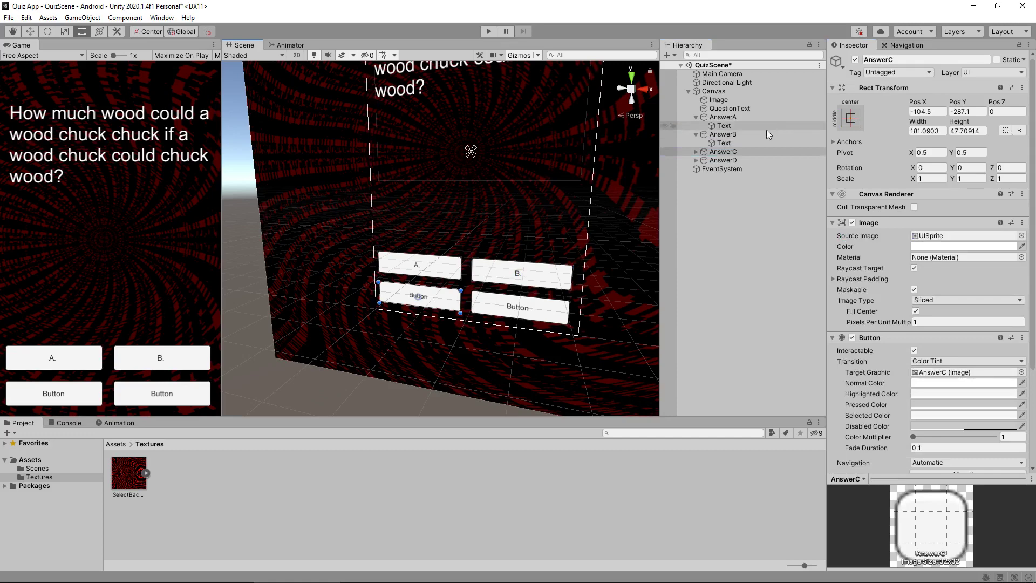
click(696, 151)
click(716, 162)
click(862, 248)
text(C.)
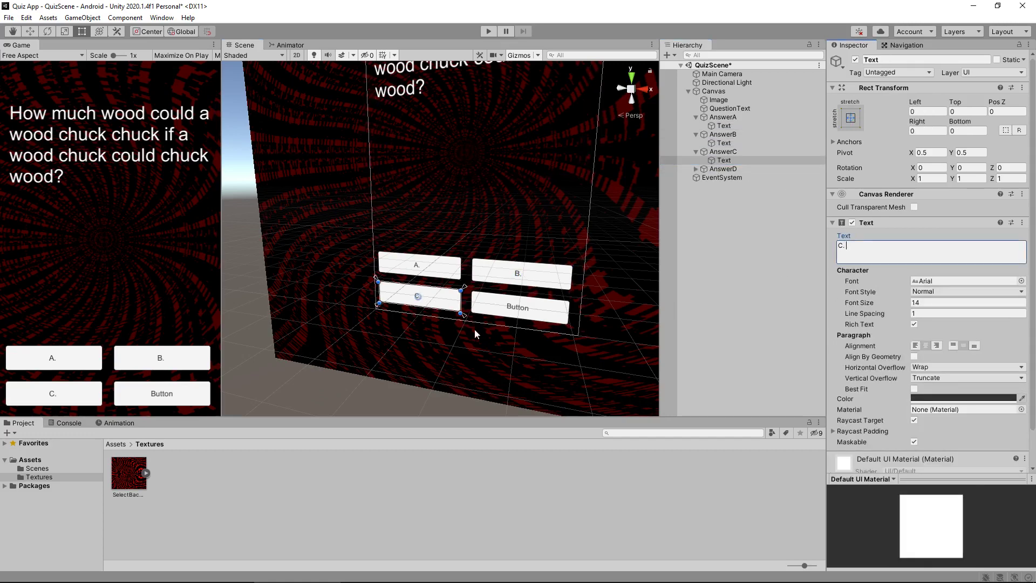
click(516, 311)
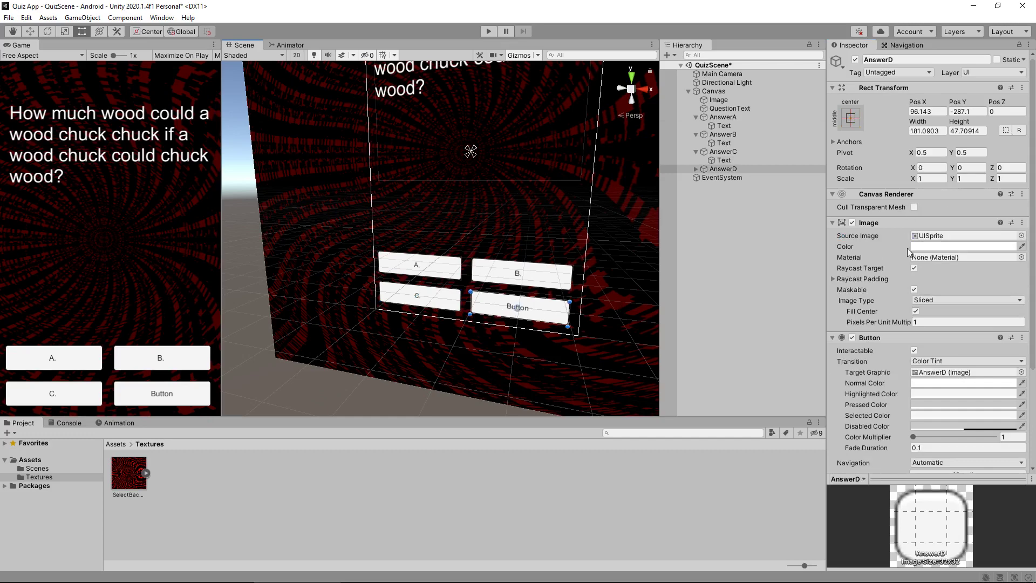
click(697, 169)
click(724, 177)
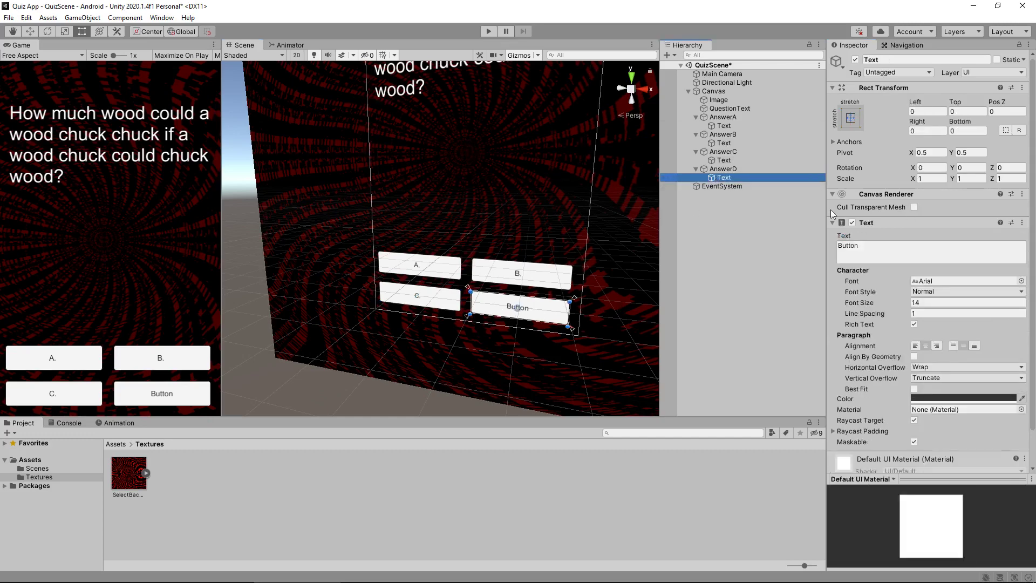
click(872, 248)
text(D.)
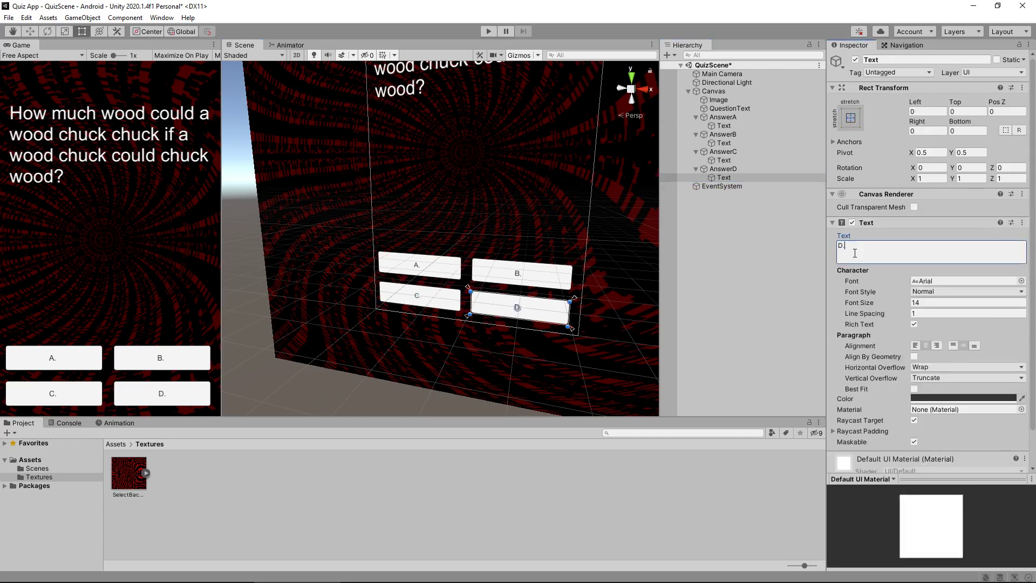
click(394, 472)
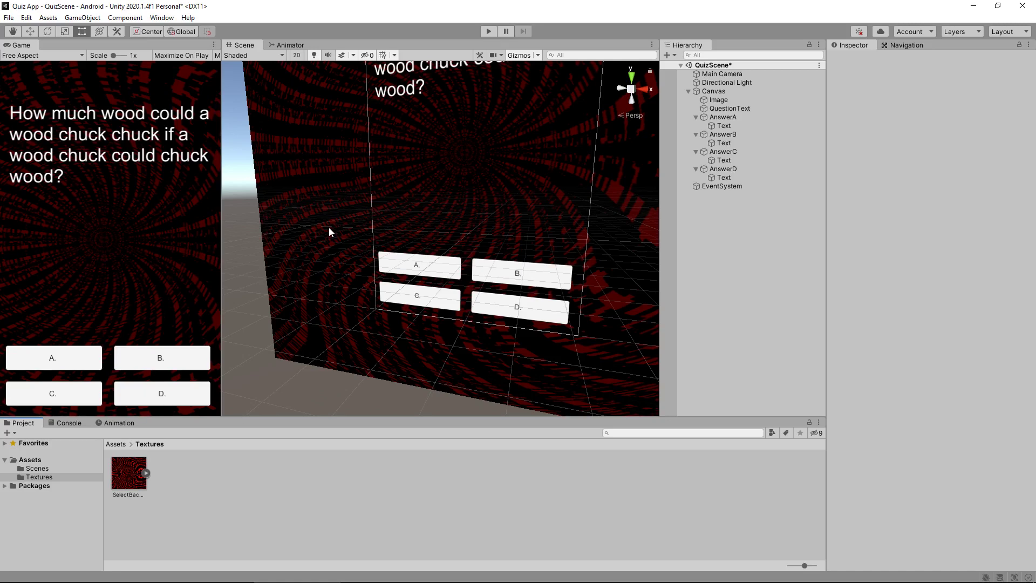
click(487, 31)
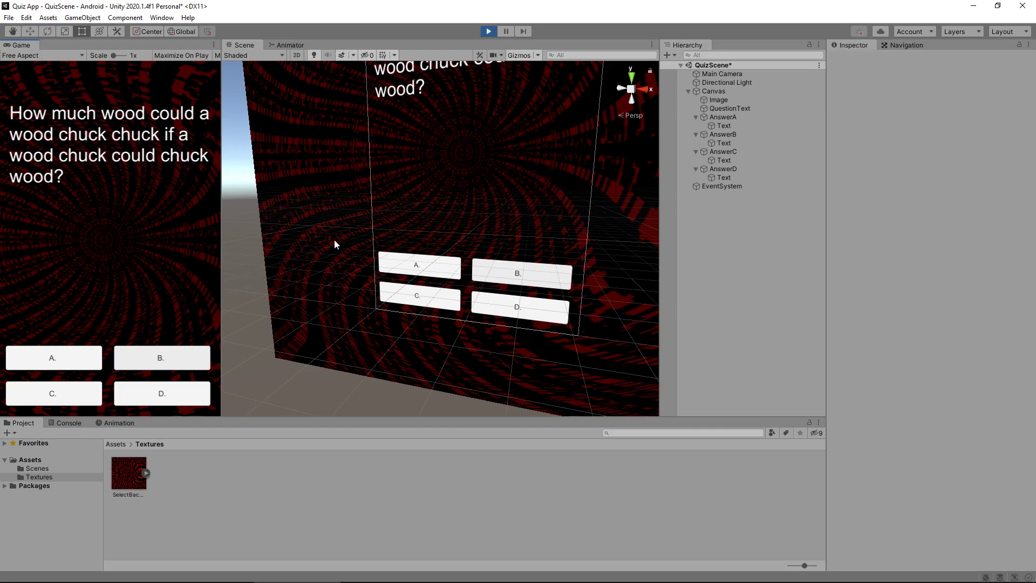
click(485, 32)
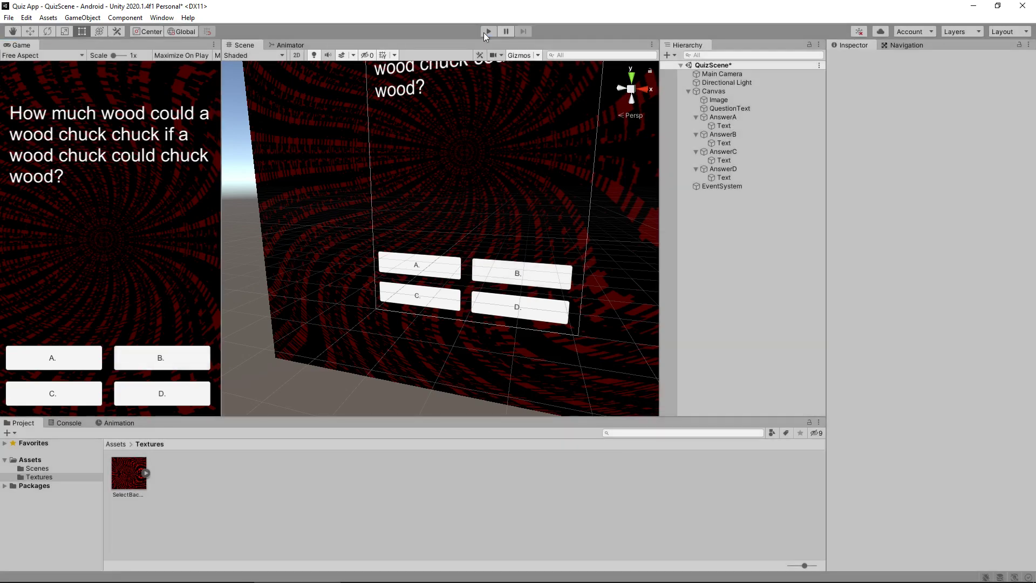
- Append 'Lots and Lots of Wood' to AnswerA's label so it reads 'A. Lots and Lots of Wood'
click(730, 124)
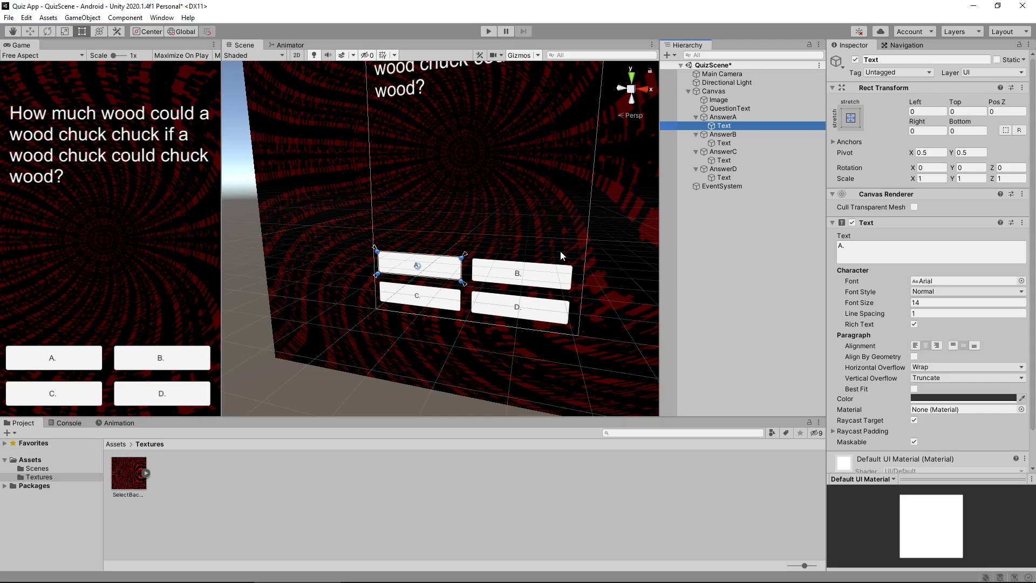
click(900, 251)
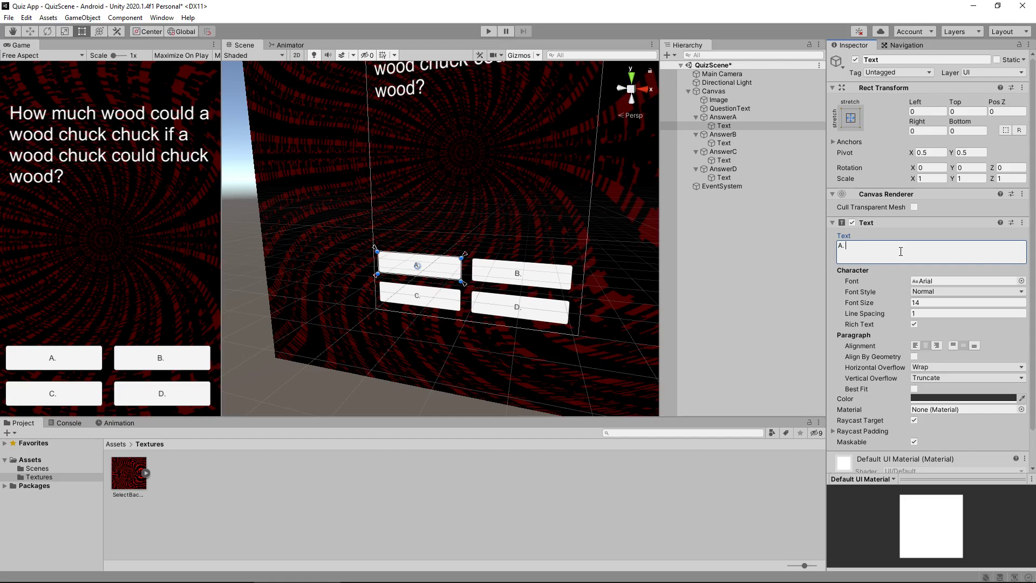
text(Lots and Lots of )
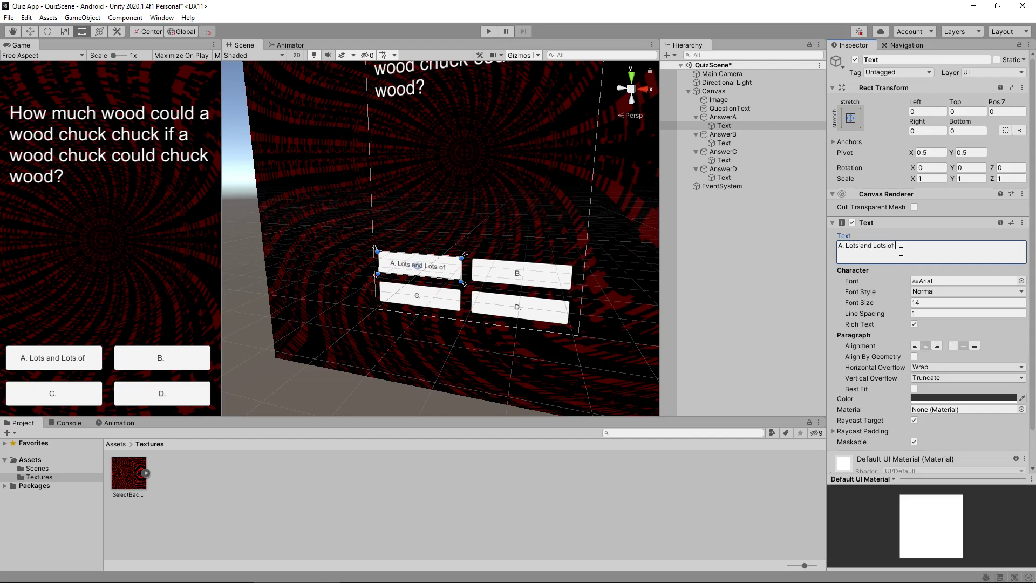
text(Wood)
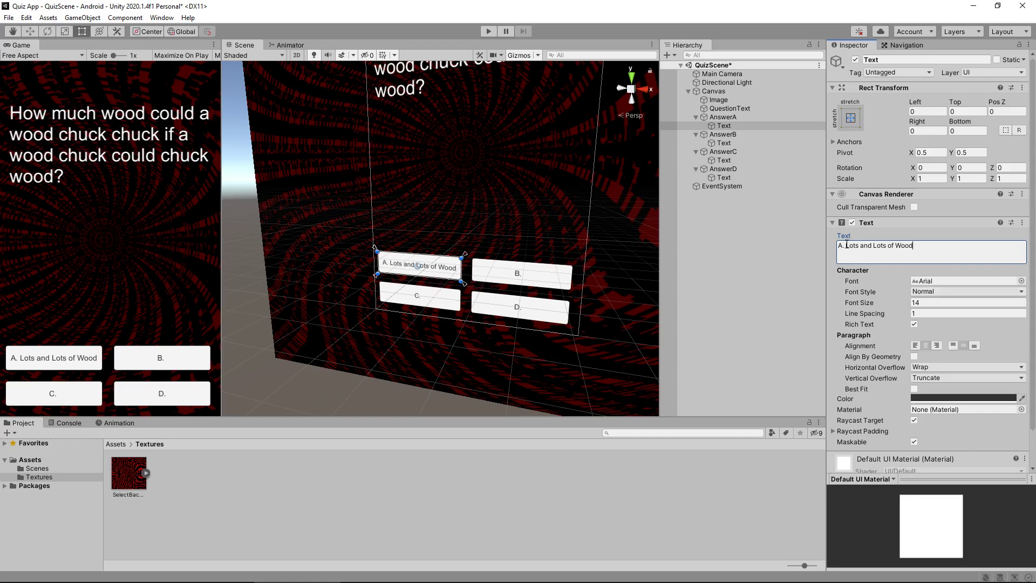
click(763, 293)
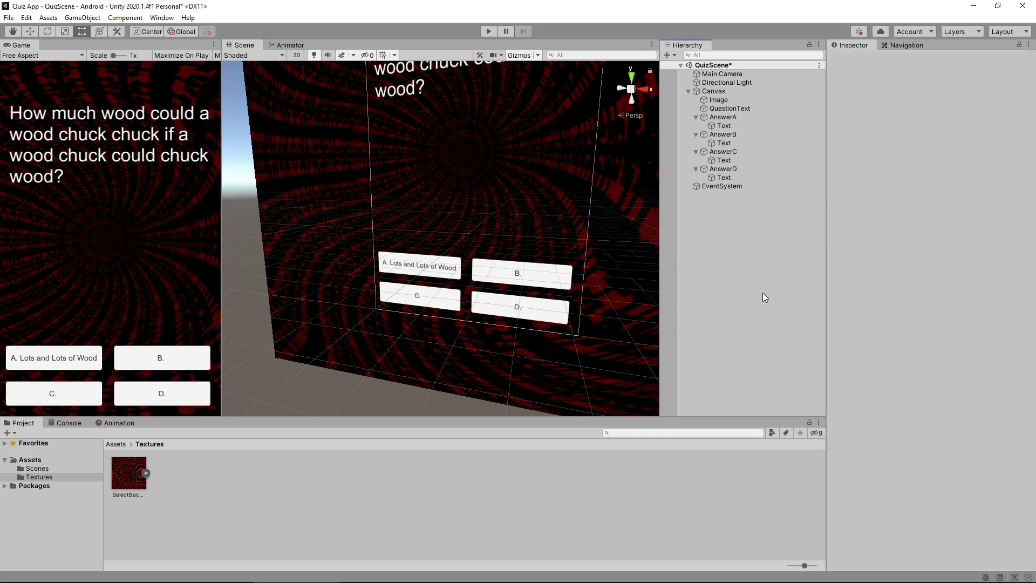